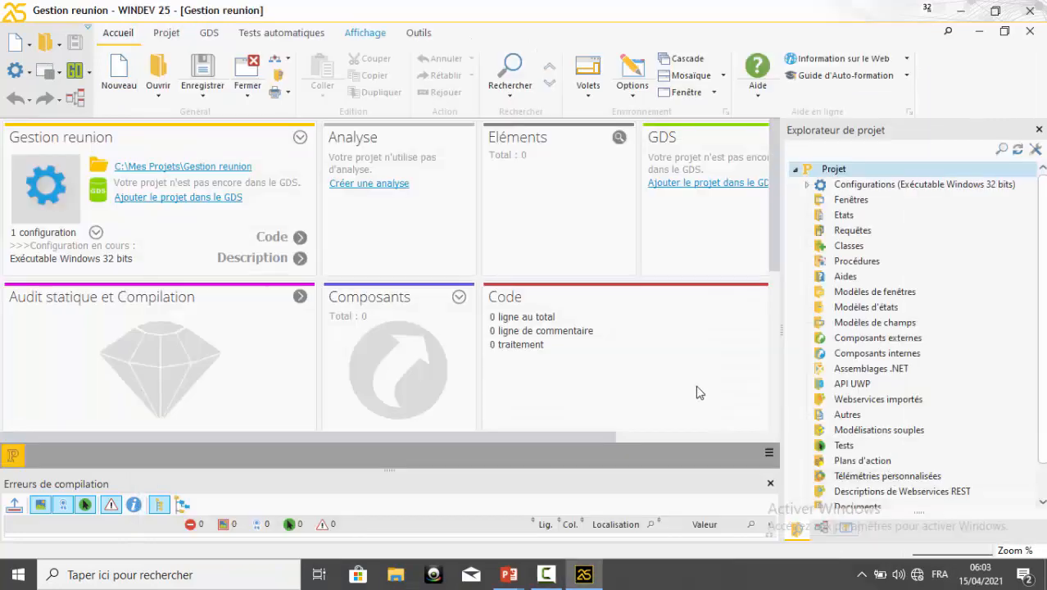
# Create an analysis named Gestion reunion for the project, using the HFSQL Classic database type
pyautogui.click(376, 193)
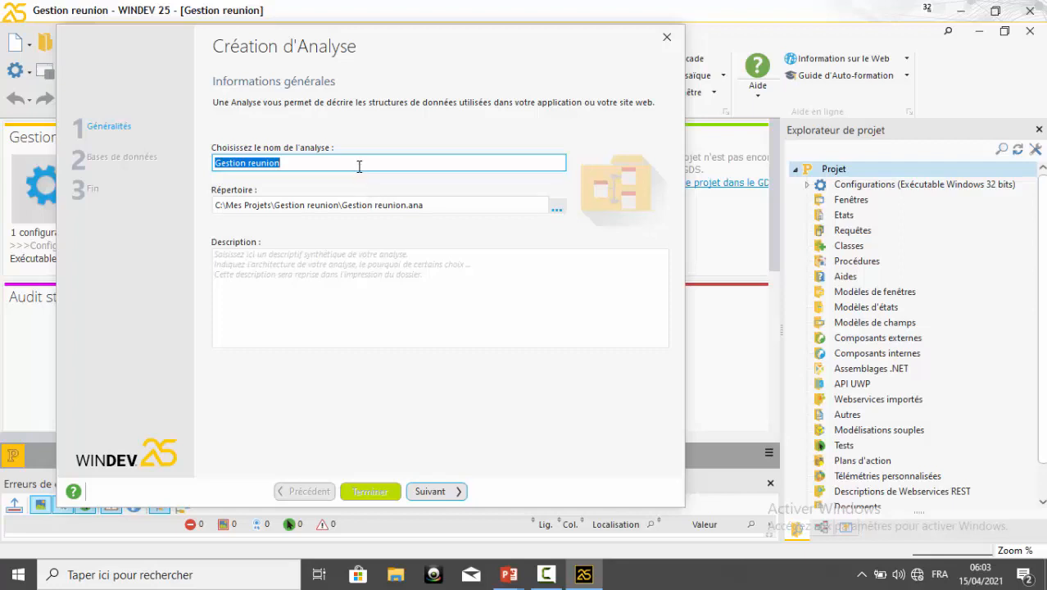
pyautogui.click(359, 164)
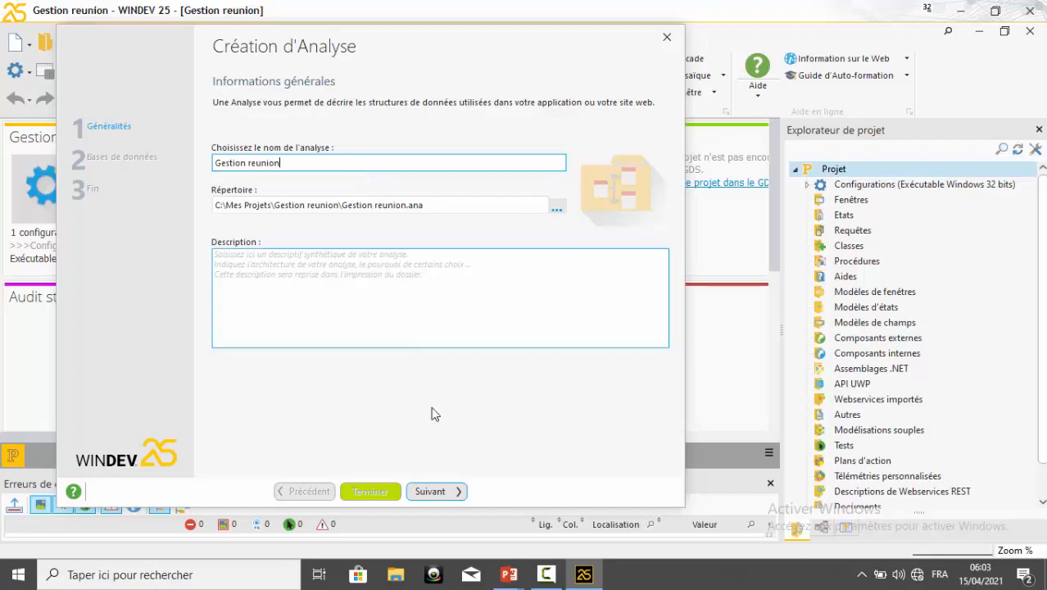
pyautogui.click(443, 493)
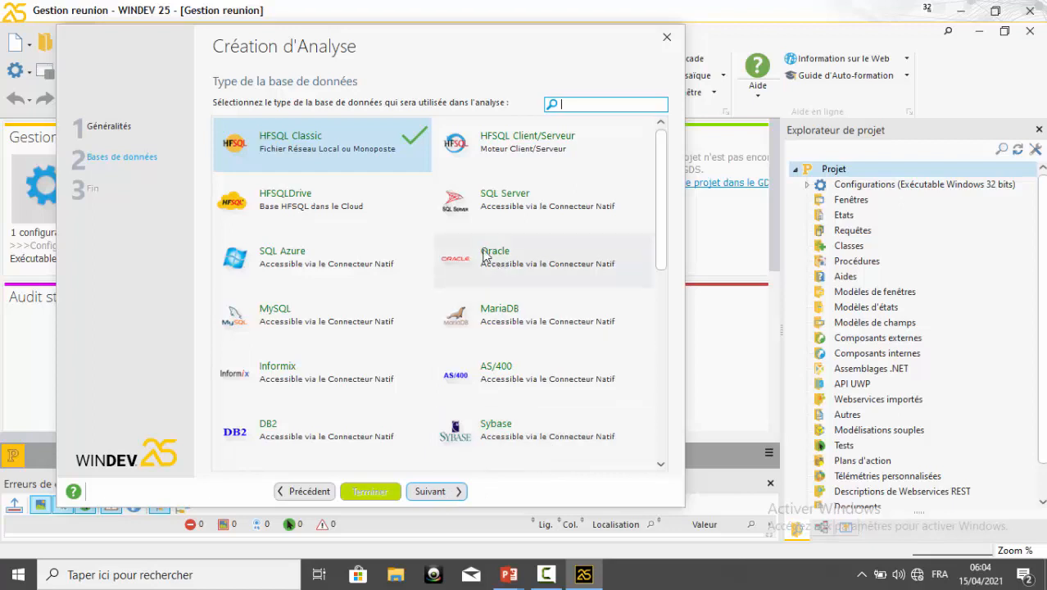
pyautogui.click(443, 490)
pyautogui.click(439, 490)
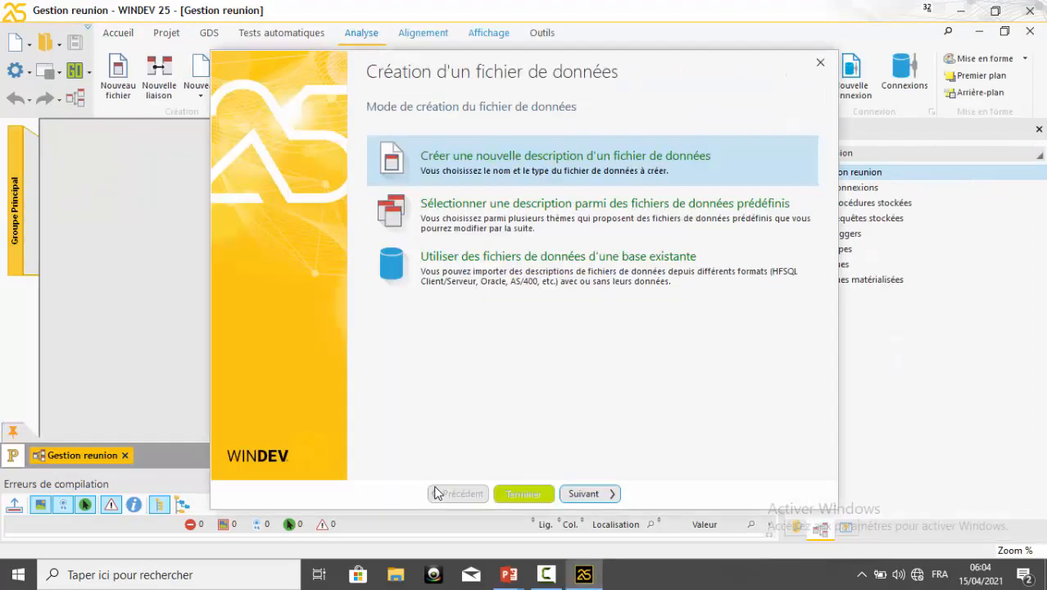
# Create a new data file named utilisateurs with an 8-byte automatic identifier and the HFSQL Classic type
pyautogui.moveTo(649, 64); pyautogui.dragTo(610, 61)
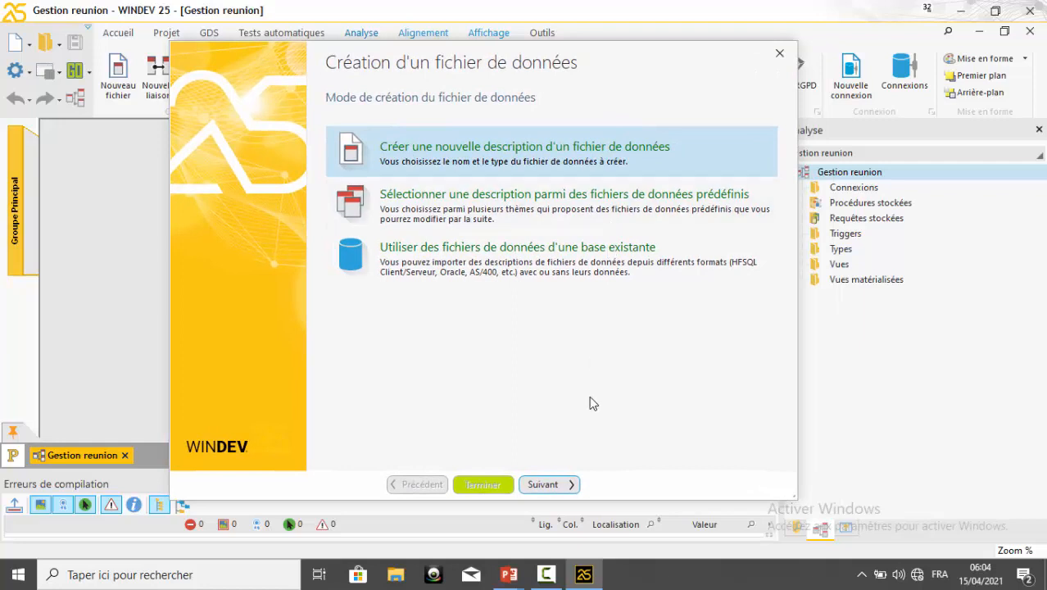
pyautogui.click(553, 484)
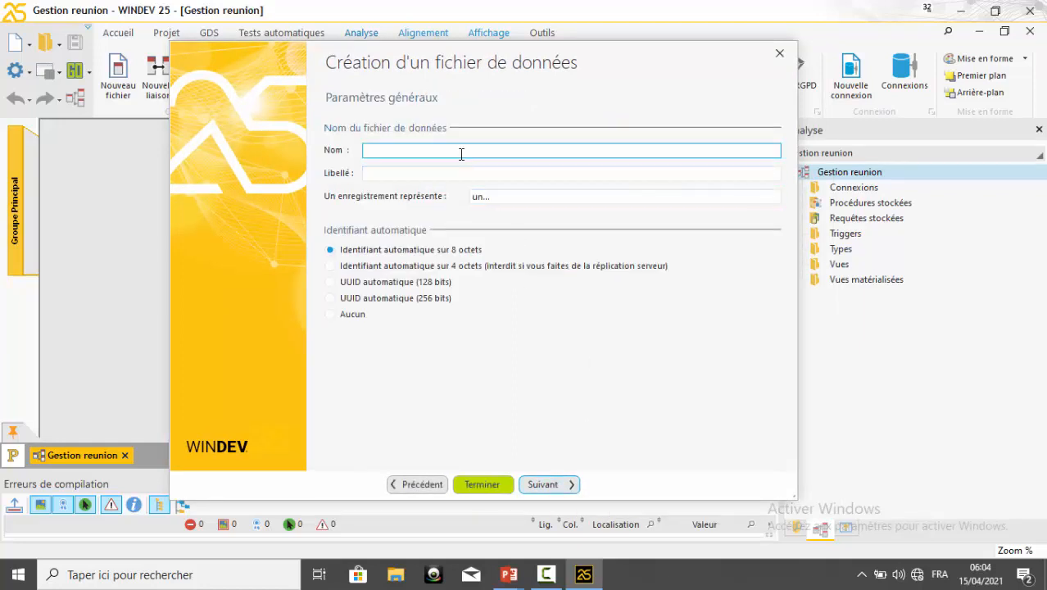
pyautogui.write('utilisateurs')
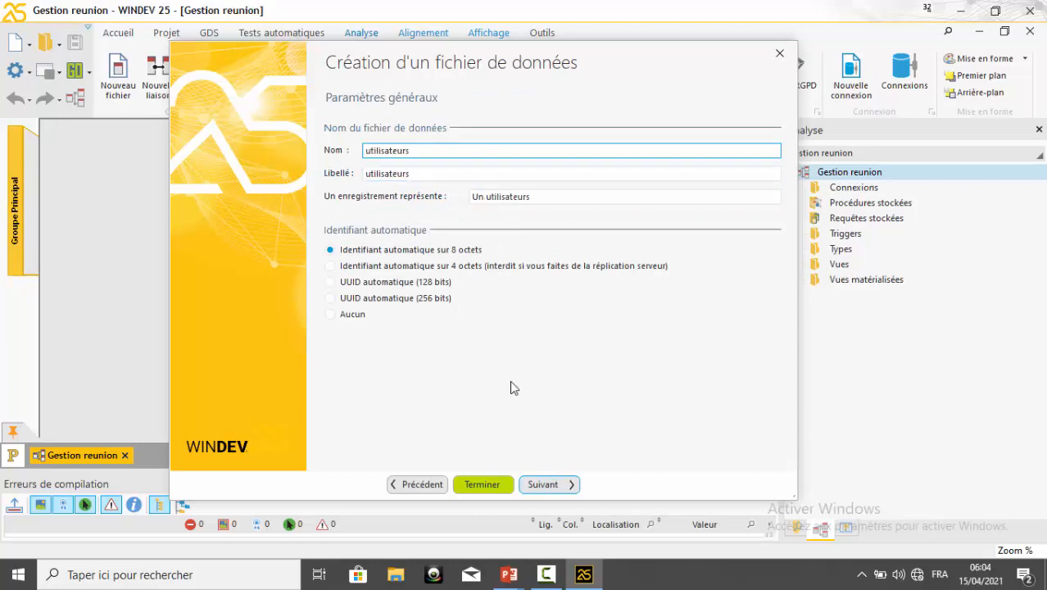
pyautogui.click(540, 484)
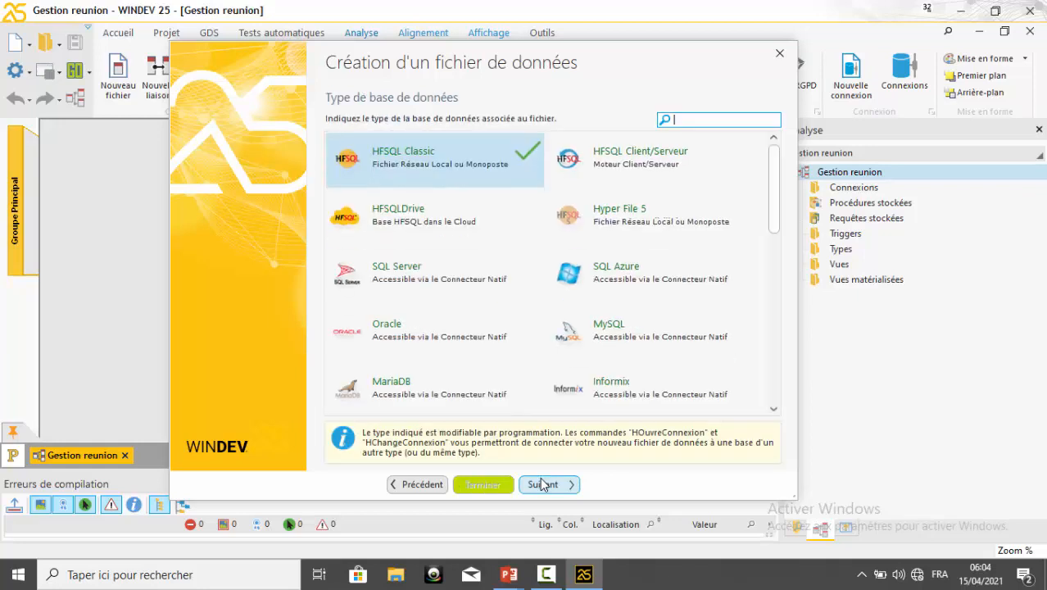
pyautogui.click(542, 484)
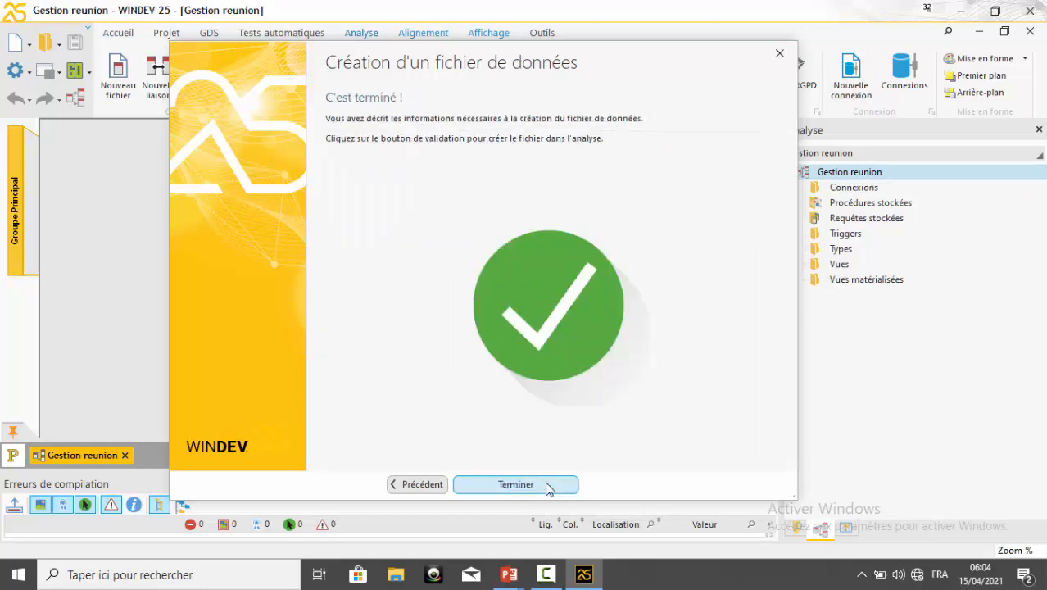
pyautogui.click(548, 489)
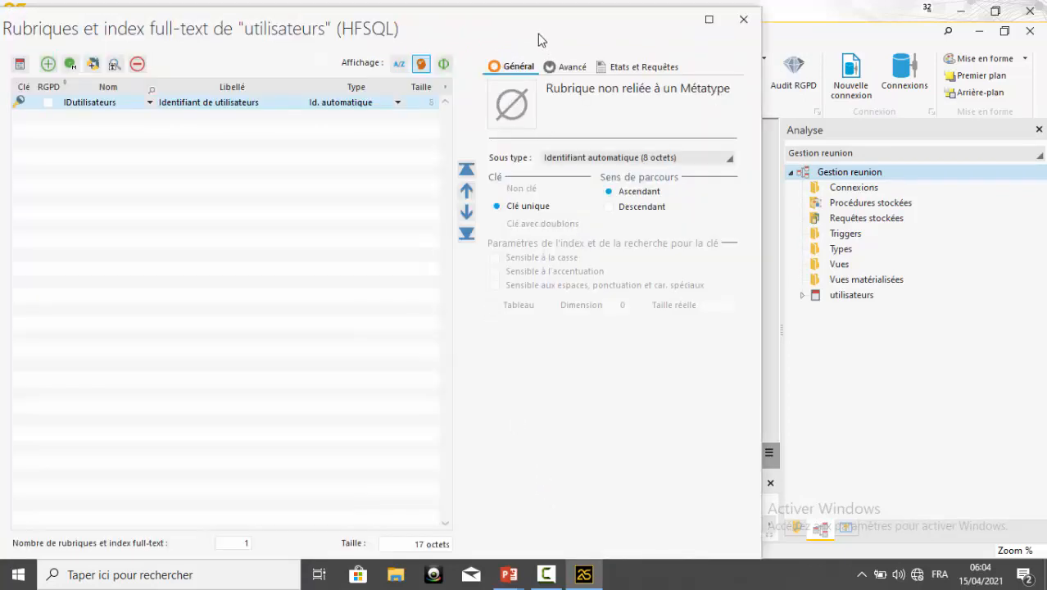
# Add a text item named nomComplet below IDutilisateurs in the utilisateurs data file
pyautogui.moveTo(547, 41); pyautogui.dragTo(619, 45)
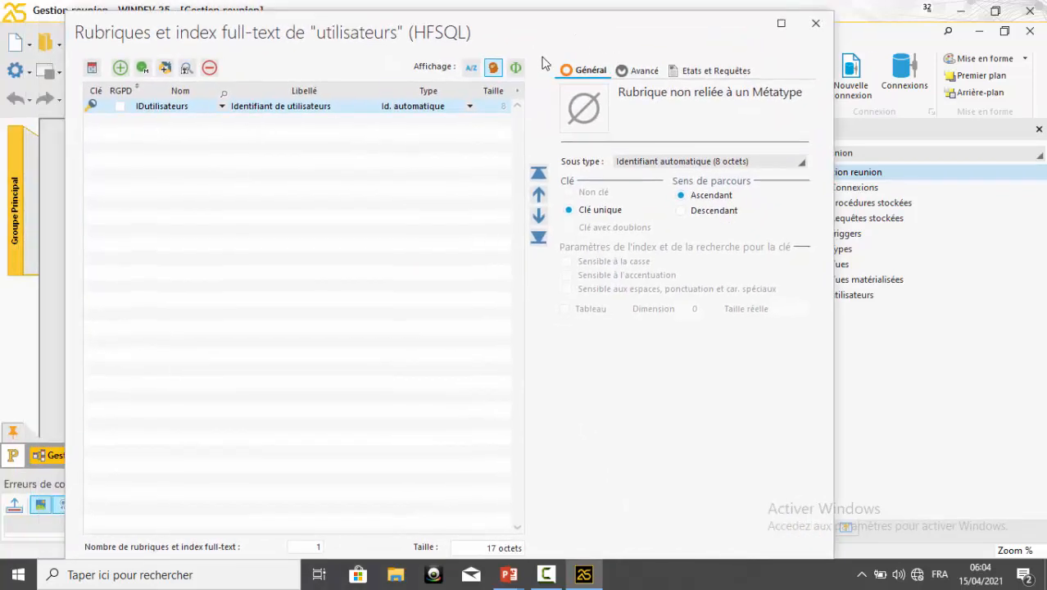
pyautogui.click(179, 122)
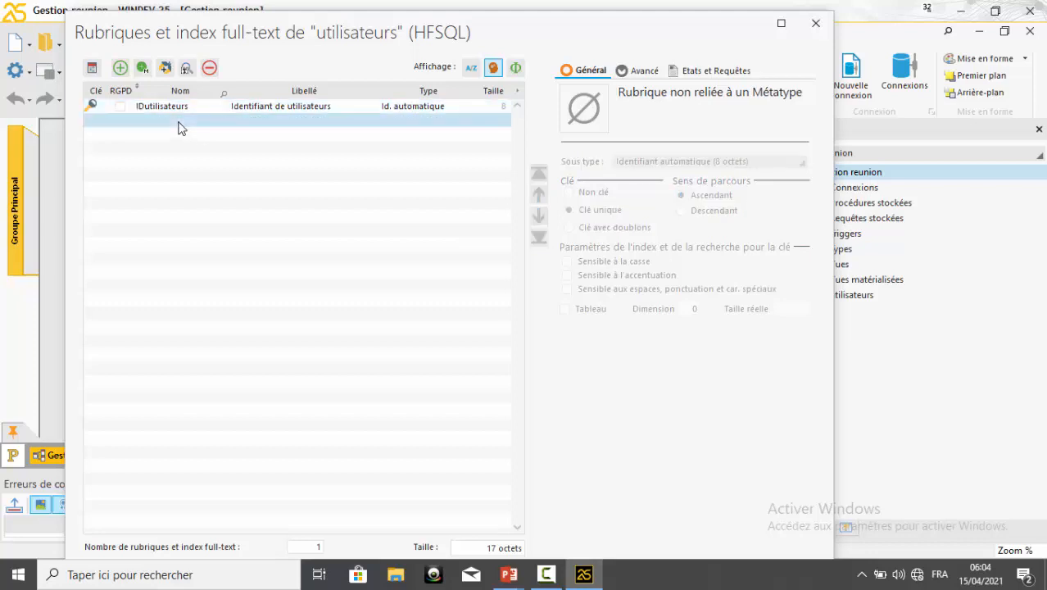
pyautogui.click(181, 128)
pyautogui.write('nom')
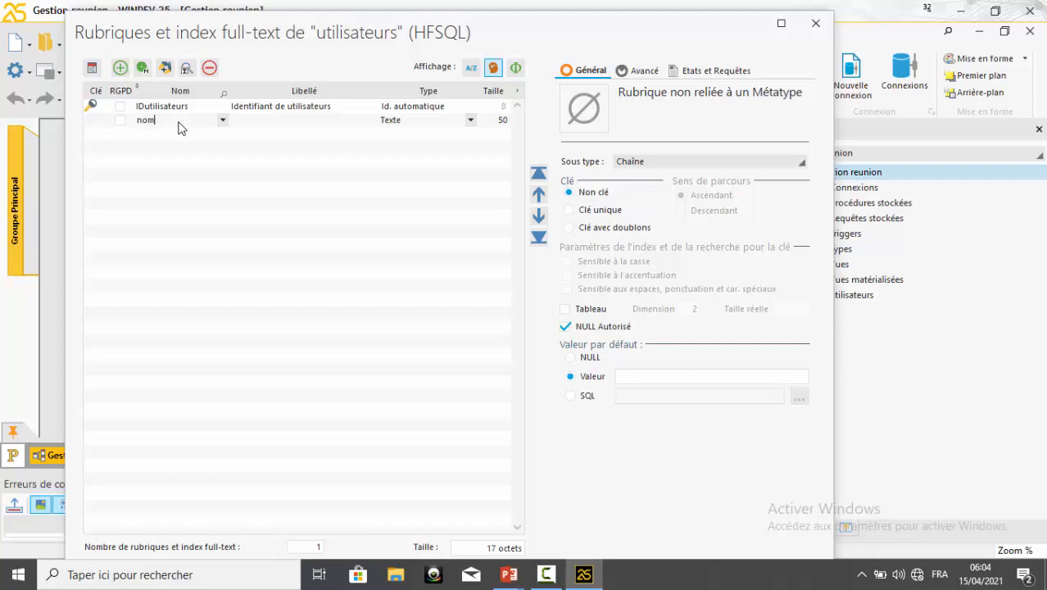
pyautogui.write('Complet')
# Change the nomComplet item's caption to "Nom Complet" and set its size to 100
pyautogui.click(267, 121)
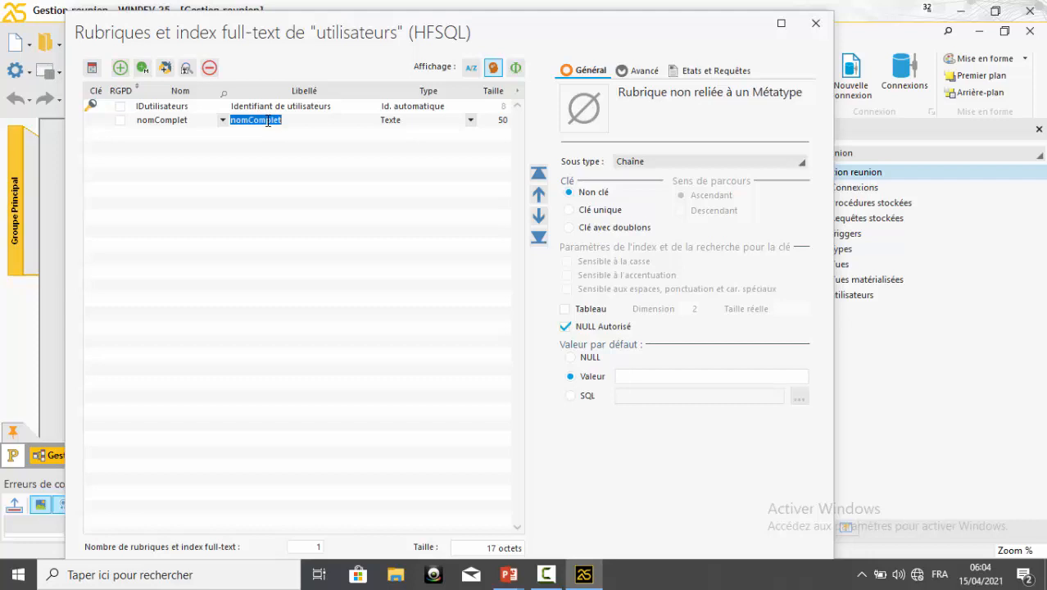
pyautogui.click(248, 121)
pyautogui.press('BackSpace')
pyautogui.press('BackSpace')
pyautogui.press('BackSpace')
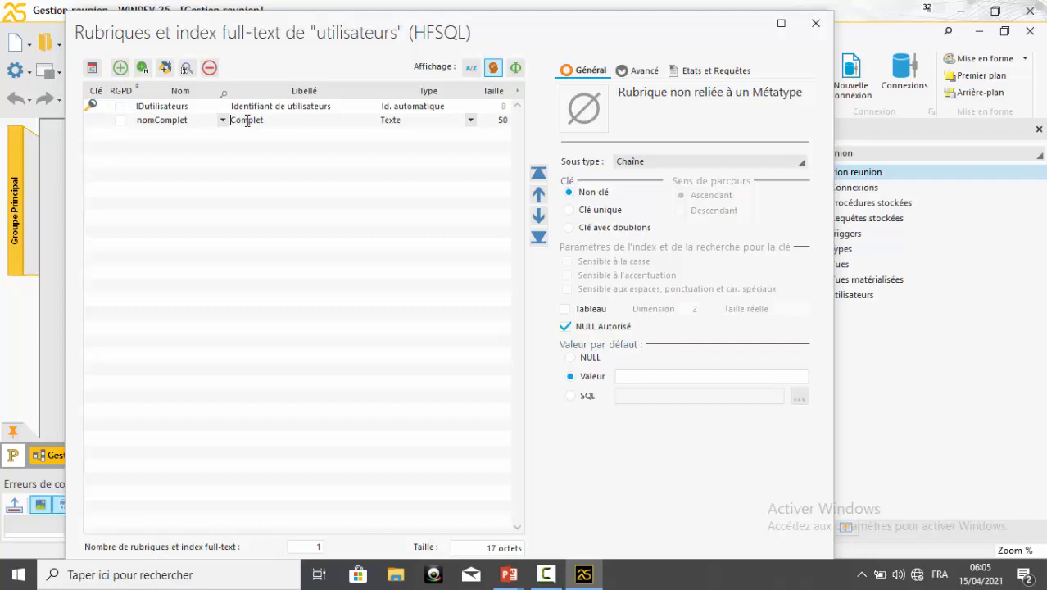
pyautogui.write('Nom')
pyautogui.click(486, 119)
pyautogui.write('100')
# Add a text item named nomUtilisateur below nomComplet
pyautogui.click(168, 143)
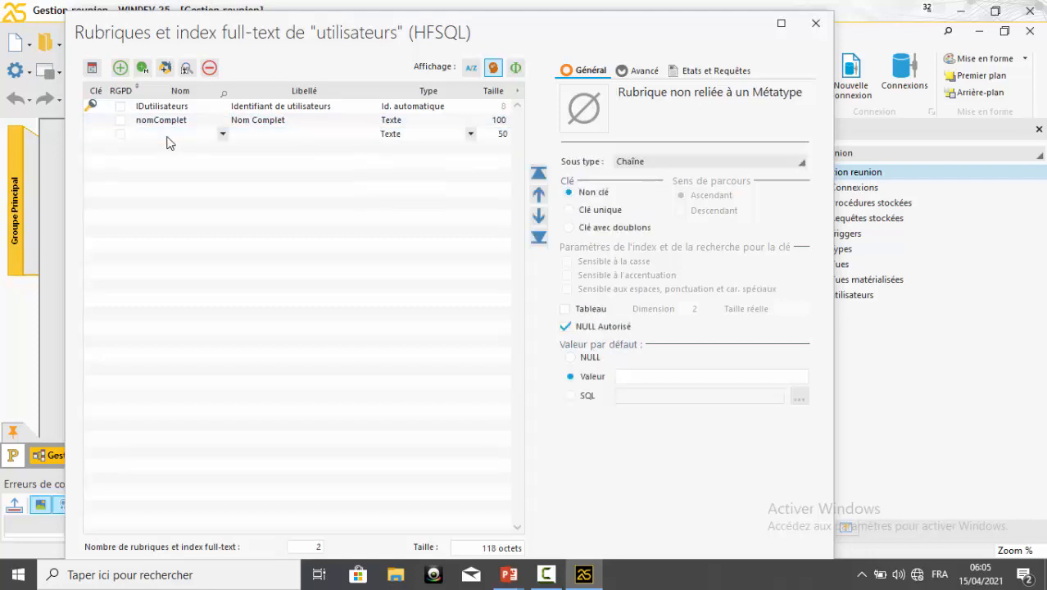
pyautogui.write('nomUtilisateur')
# Change the nomUtilisateur item's caption to "Nom d'Utilisateur"
pyautogui.click(261, 135)
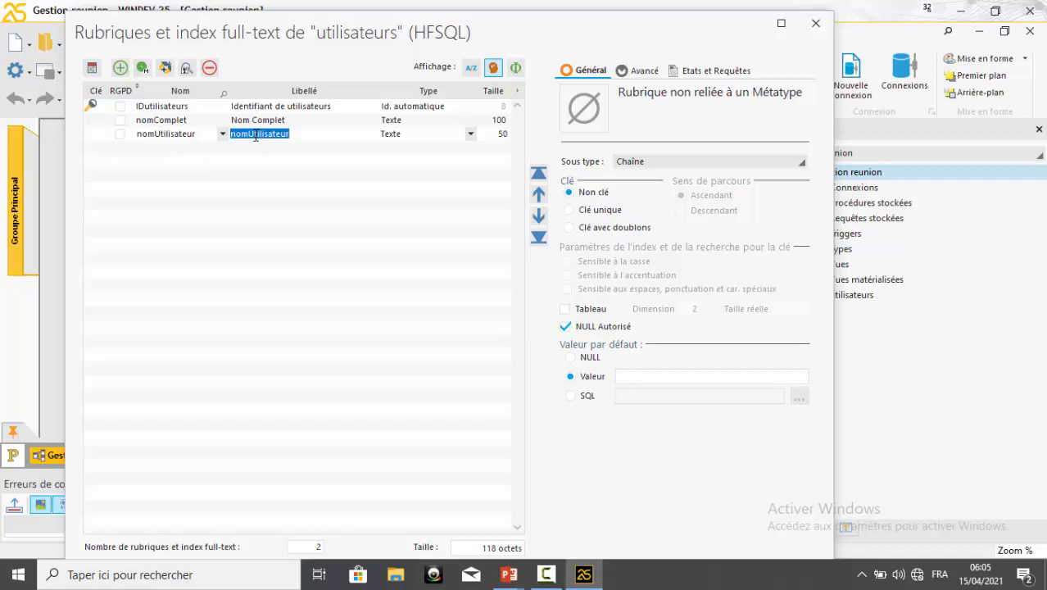
pyautogui.click(249, 137)
pyautogui.press('BackSpace')
pyautogui.press('BackSpace')
pyautogui.press('BackSpace')
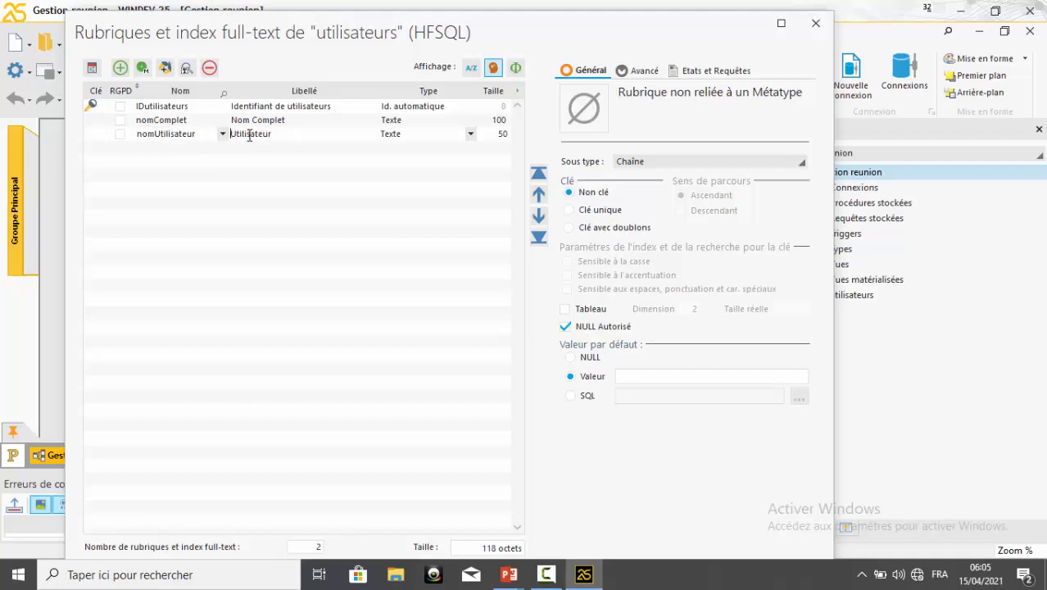
pyautogui.write('Nom f')
pyautogui.press('BackSpace')
pyautogui.write("d'")
# Add a text item named motPasse below nomUtilisateur with the caption "Mot de Passe"
pyautogui.click(158, 154)
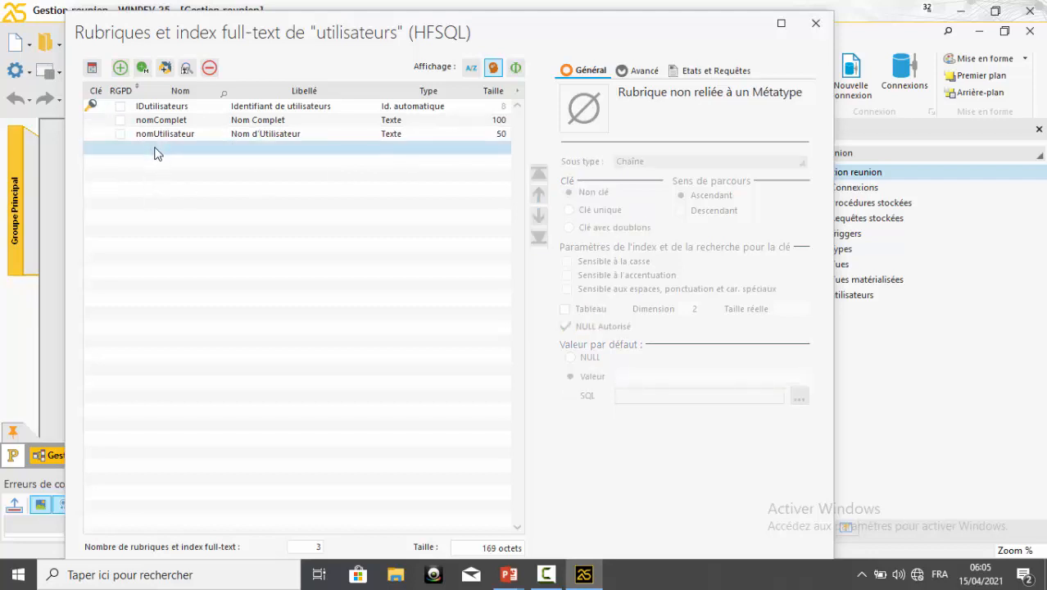
pyautogui.write('mot')
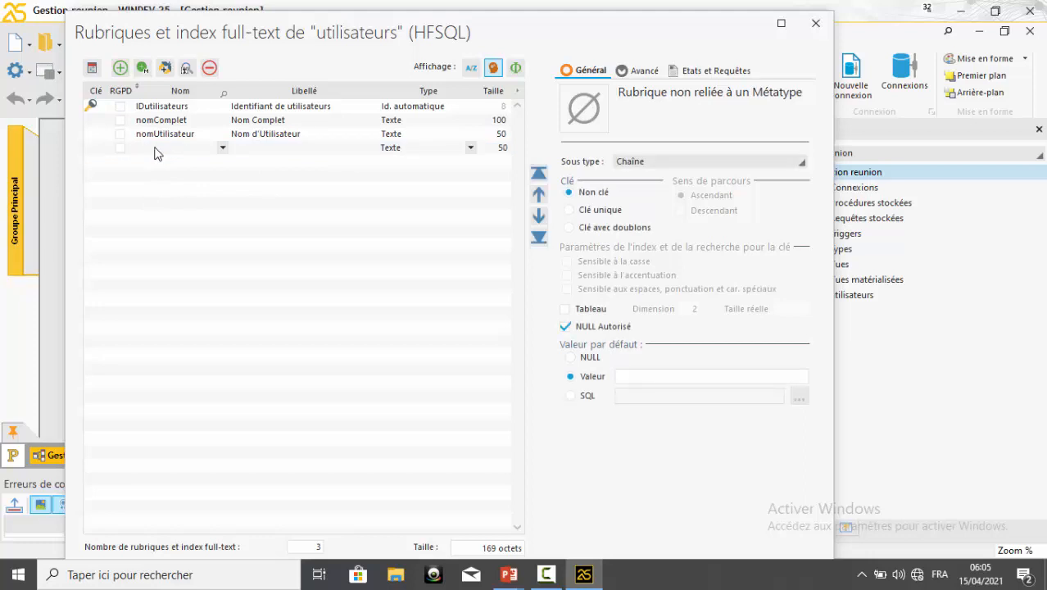
pyautogui.write('Passe')
pyautogui.press('Tab')
pyautogui.click(246, 148)
pyautogui.press('BackSpace')
pyautogui.press('BackSpace')
pyautogui.press('BackSpace')
pyautogui.press('BackSpace')
pyautogui.write('Mot de')
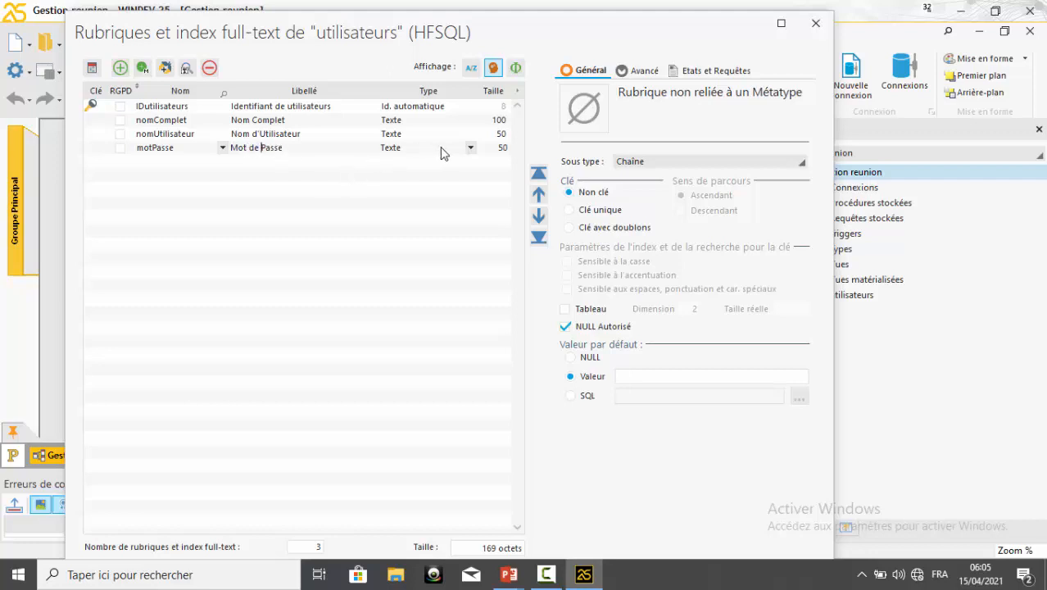
# Add an item named photo below motPasse with the caption "Photo"
pyautogui.click(158, 161)
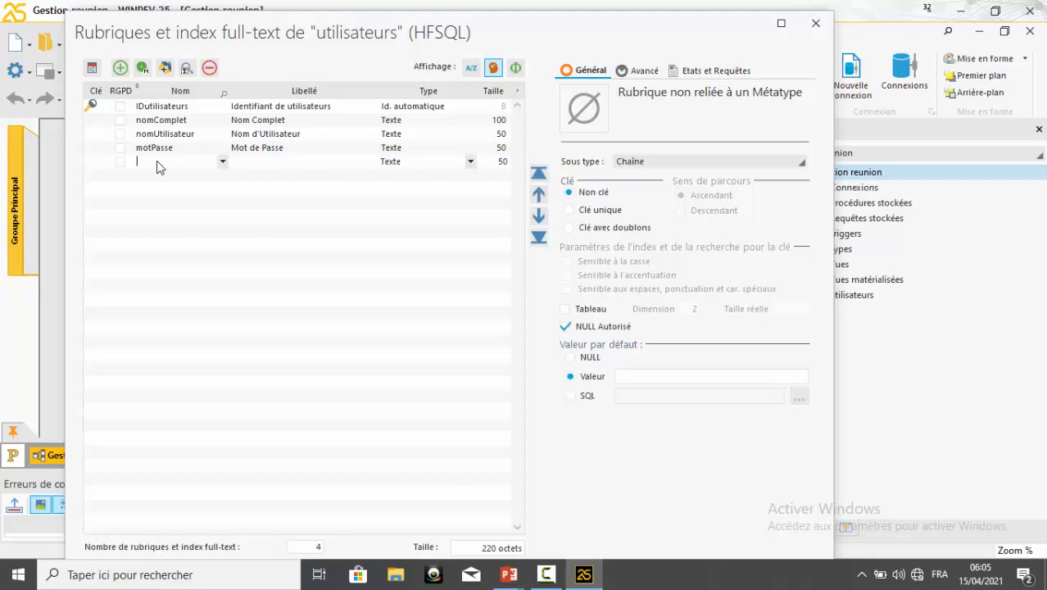
pyautogui.write('photo')
pyautogui.press('Tab')
pyautogui.click(237, 164)
pyautogui.press('BackSpace')
pyautogui.write('P')
# Set the photo item's type to "Son, image, binaire..." and validate the items of the utilisateurs data file
pyautogui.click(455, 167)
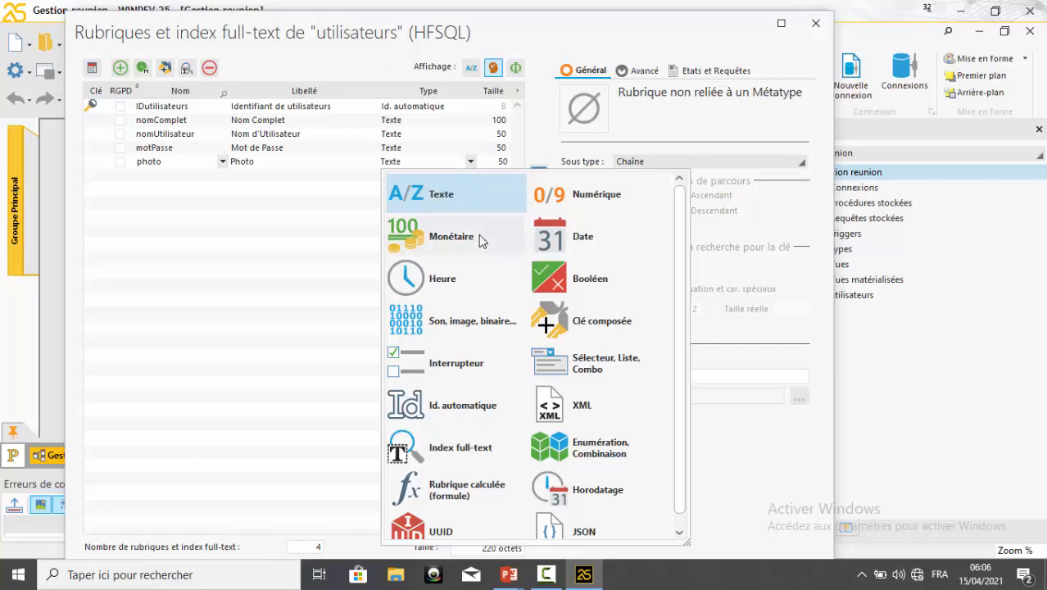
pyautogui.click(449, 323)
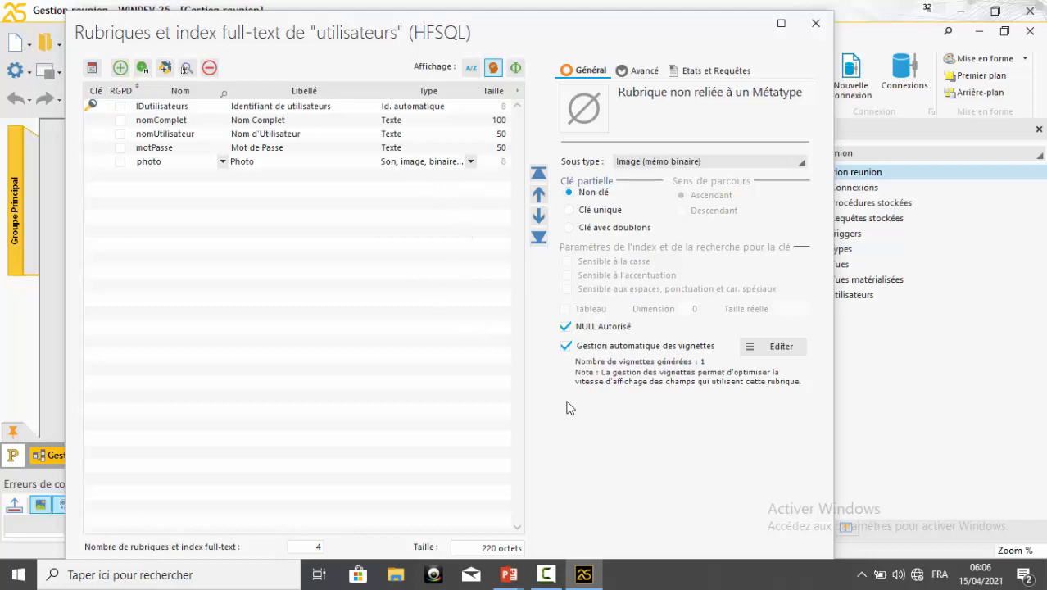
pyautogui.moveTo(645, 444); pyautogui.dragTo(645, 380)
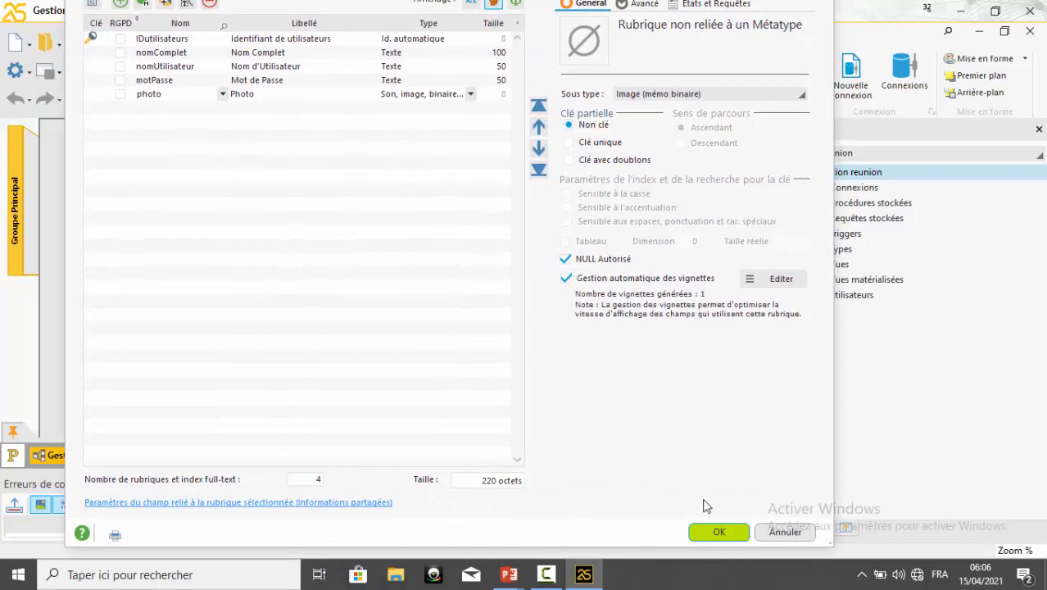
pyautogui.press('Return')
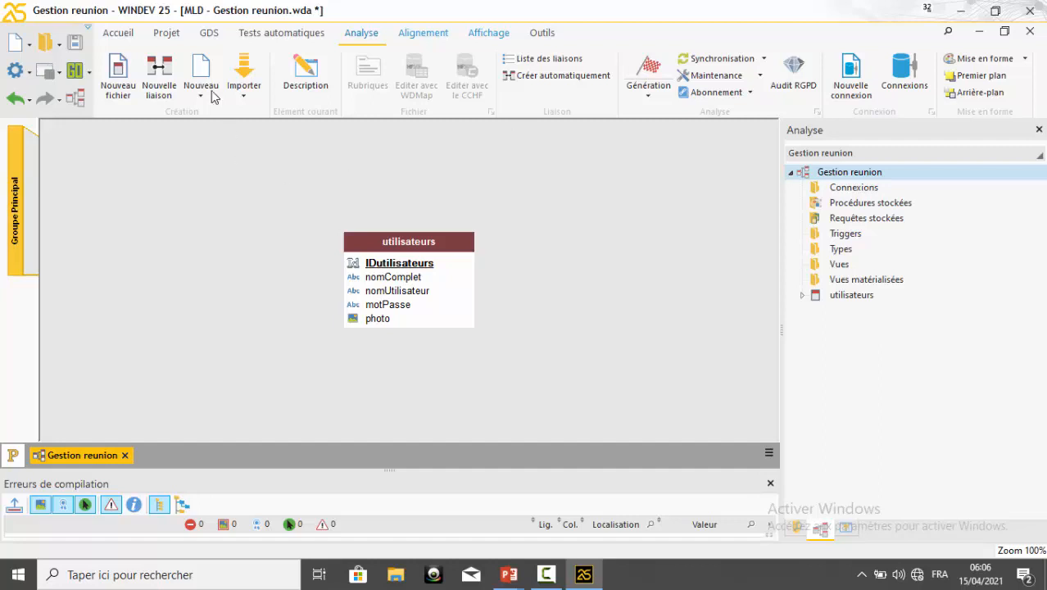
# Create a new data file named adherents with an 8-byte automatic identifier and the HFSQL Classic type
pyautogui.click(119, 87)
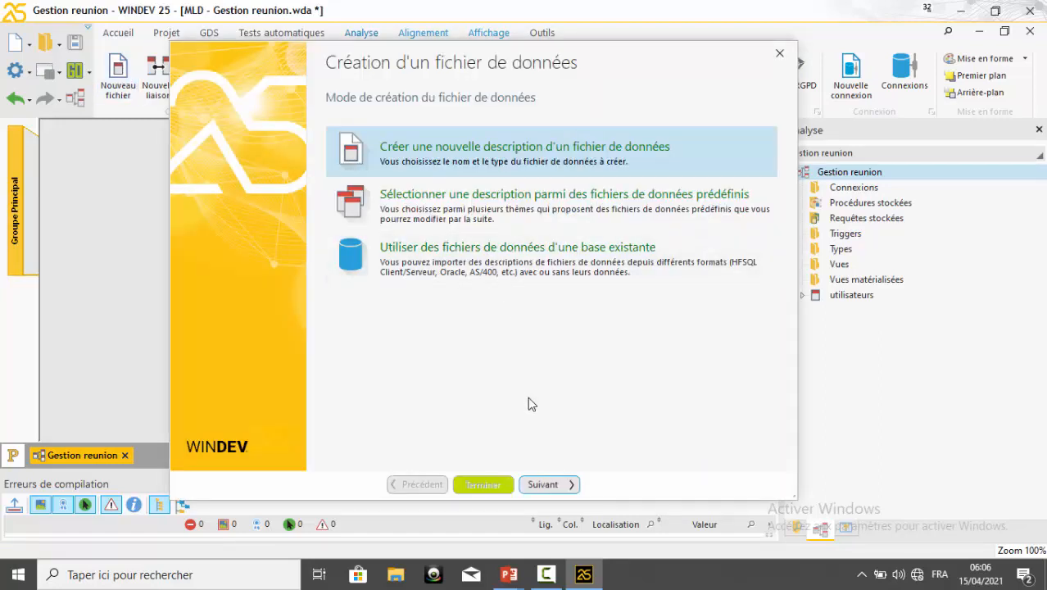
pyautogui.click(553, 484)
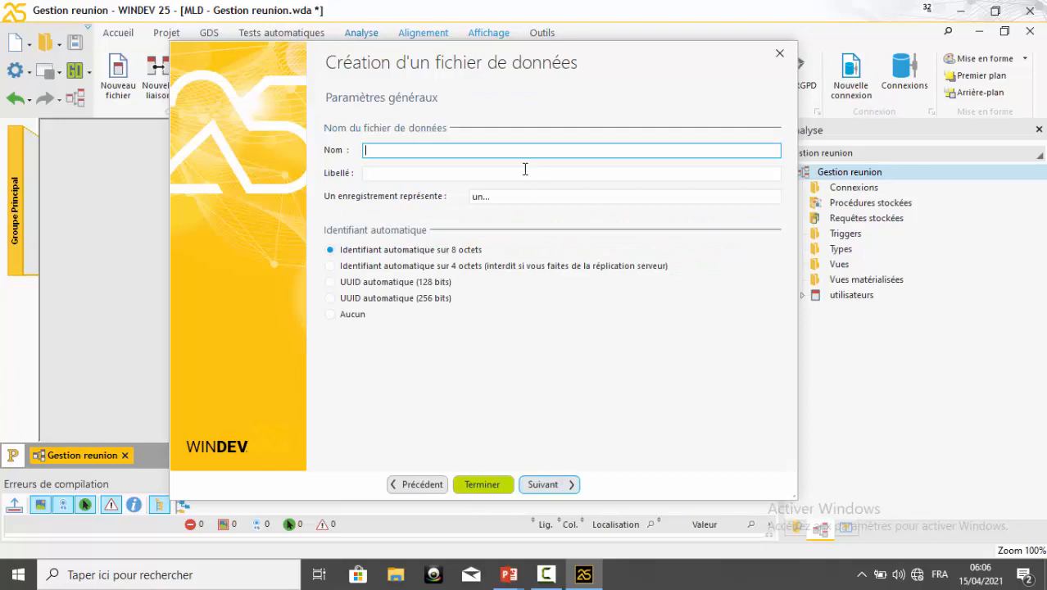
pyautogui.write('a')
pyautogui.write('here')
pyautogui.press('BackSpace')
pyautogui.press('BackSpace')
pyautogui.press('BackSpace')
pyautogui.press('BackSpace')
pyautogui.write('d')
pyautogui.write('herents')
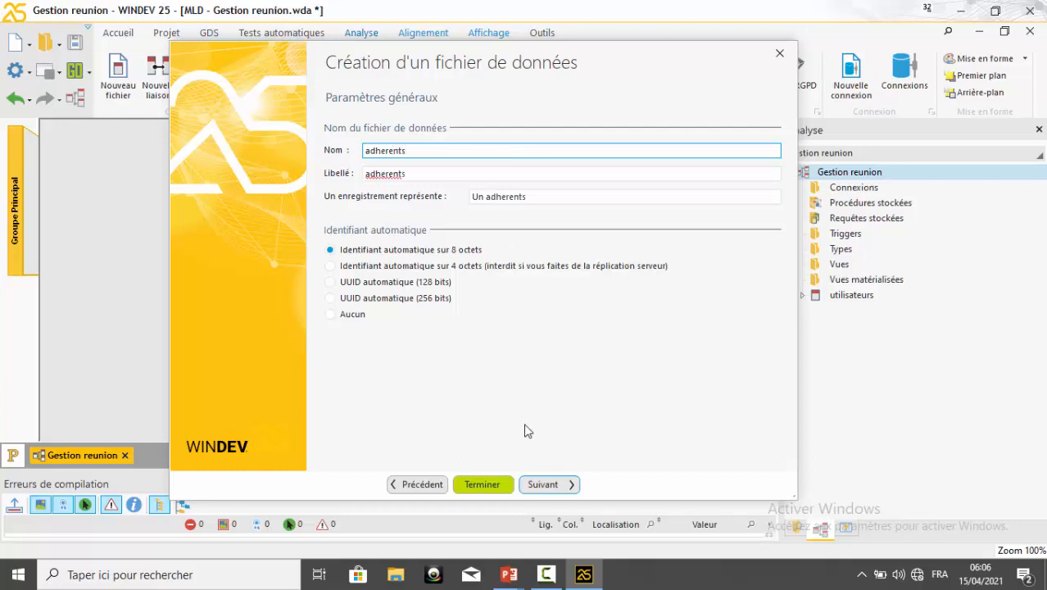
pyautogui.click(543, 486)
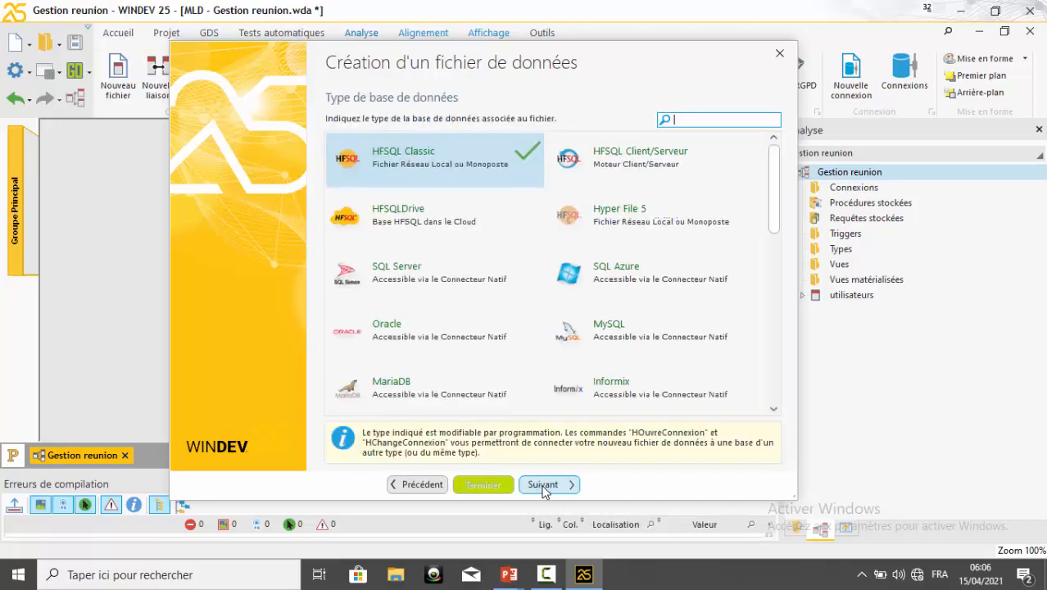
pyautogui.click(544, 486)
pyautogui.click(544, 486)
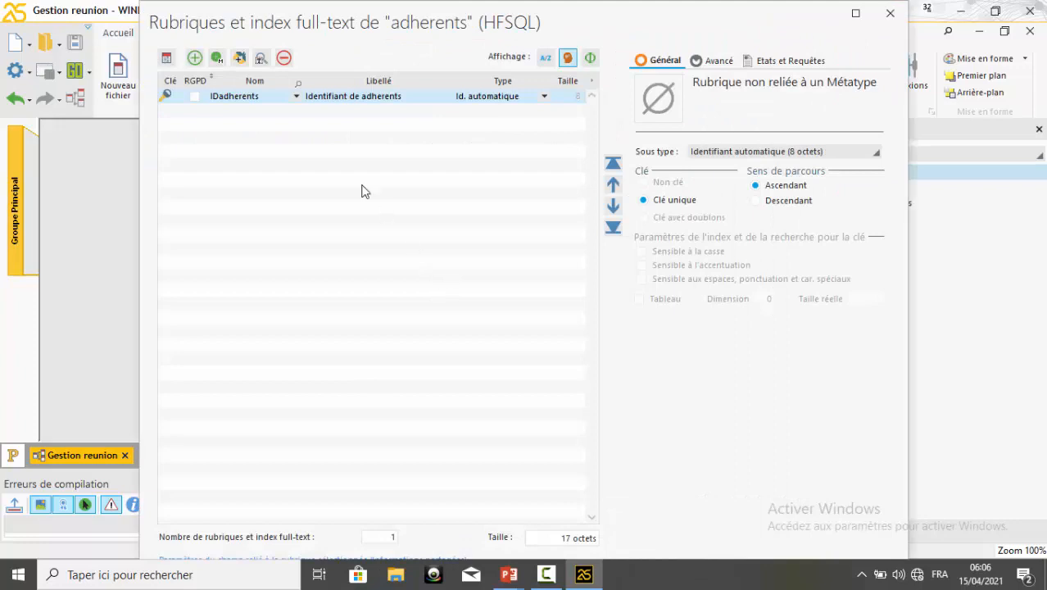
# Add a text item named nom with the caption "Nom" below IDadherents in the adherents data file
pyautogui.click(251, 119)
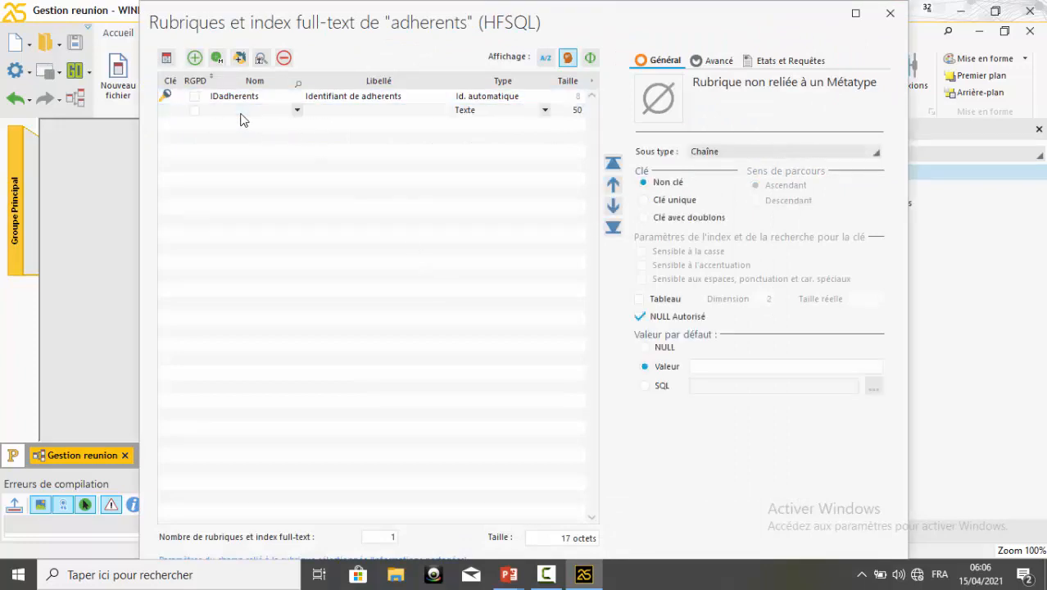
pyautogui.write('nom')
pyautogui.press('Delete')
pyautogui.press('Tab')
pyautogui.write('Nom')
pyautogui.press('Return')
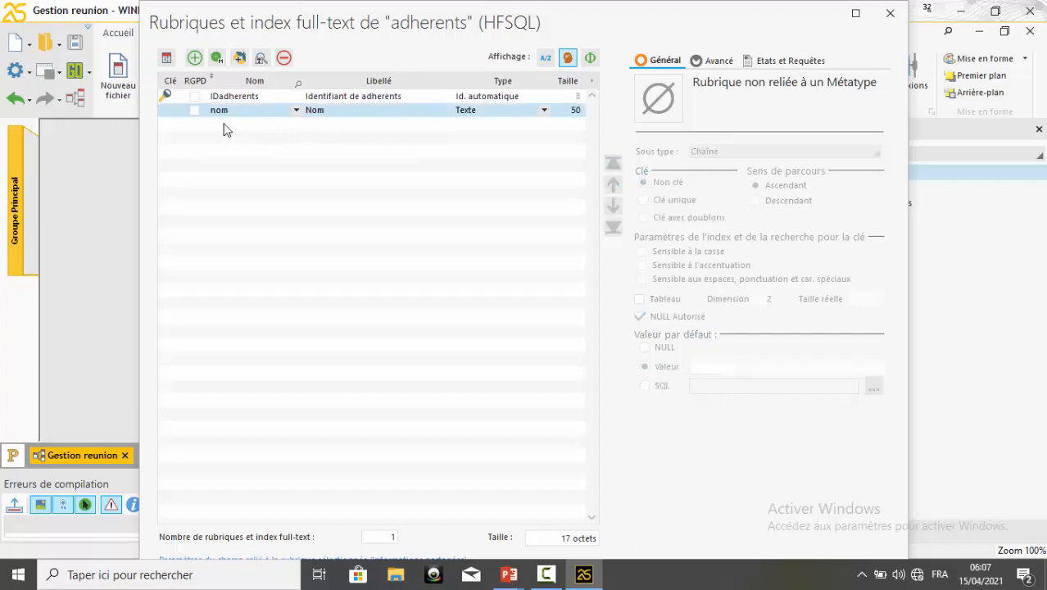
# Add a text item named prenom below nom with the caption "Prénom"
pyautogui.click(227, 124)
pyautogui.write('pr')
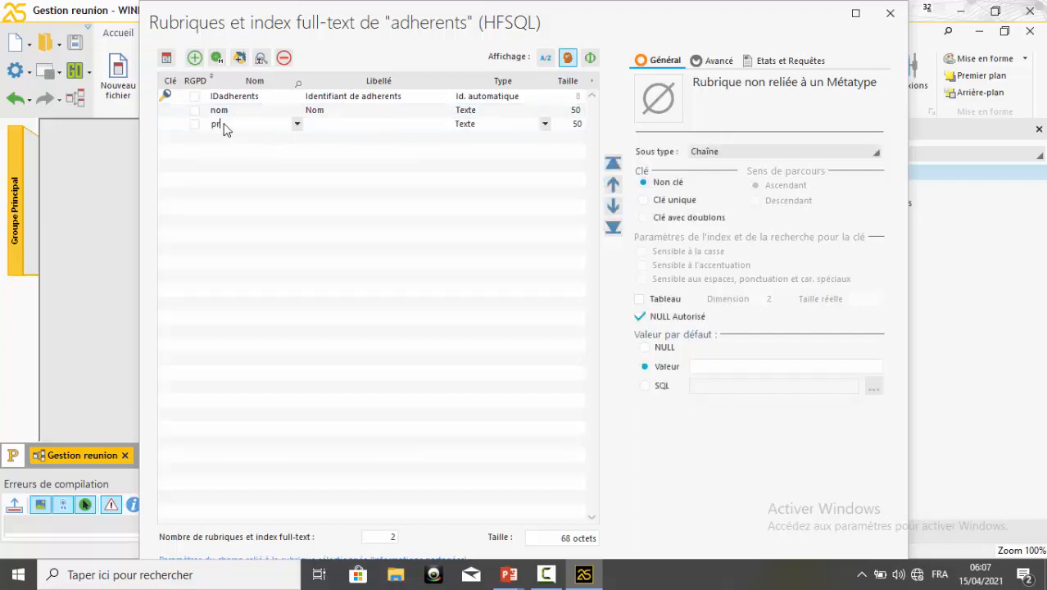
pyautogui.write('enom')
pyautogui.click(322, 124)
pyautogui.click(312, 126)
pyautogui.press('BackSpace')
pyautogui.write('P')
pyautogui.click(322, 124)
pyautogui.press('BackSpace')
pyautogui.write('é')
# Add a text item named adresse with the caption "Adresse" below prenom in the adherents data file
pyautogui.click(228, 139)
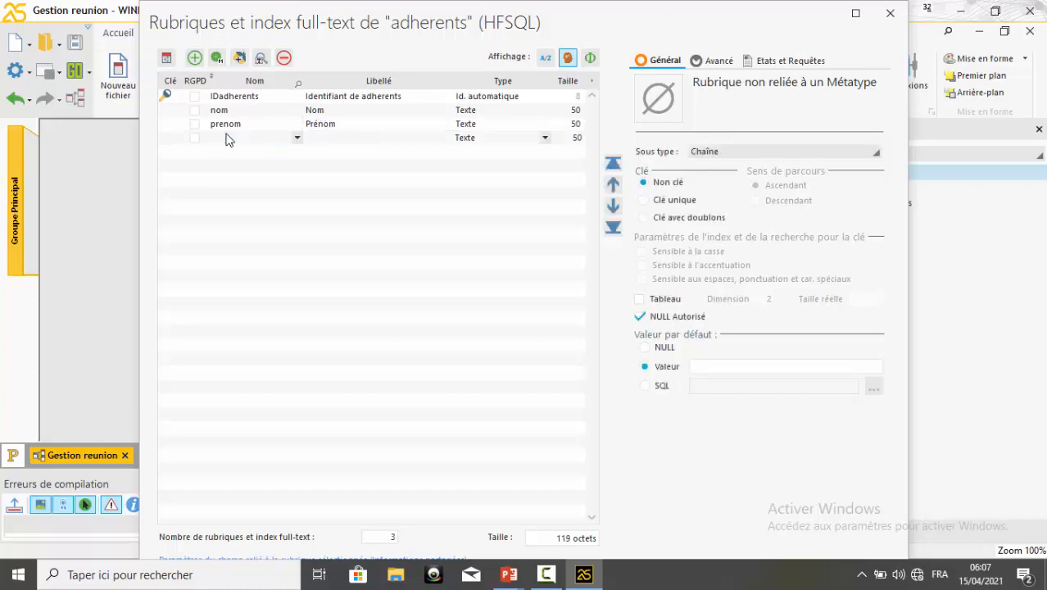
pyautogui.write('adresse')
pyautogui.click(310, 137)
pyautogui.click(311, 138)
pyautogui.press('Delete')
pyautogui.write('A')
# Add a text item named sexe with the caption "Sexe" below adresse
pyautogui.click(236, 151)
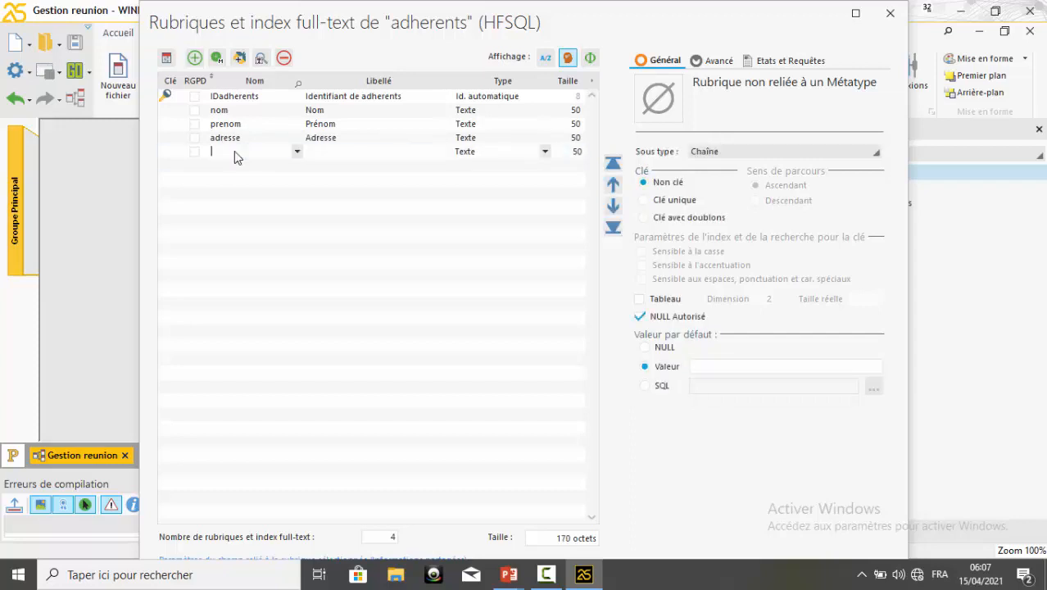
pyautogui.write('sexe')
pyautogui.click(324, 152)
pyautogui.click(309, 152)
pyautogui.press('Delete')
pyautogui.write('S')
# Add a text item named tel with the caption "Tel" below sexe
pyautogui.click(231, 168)
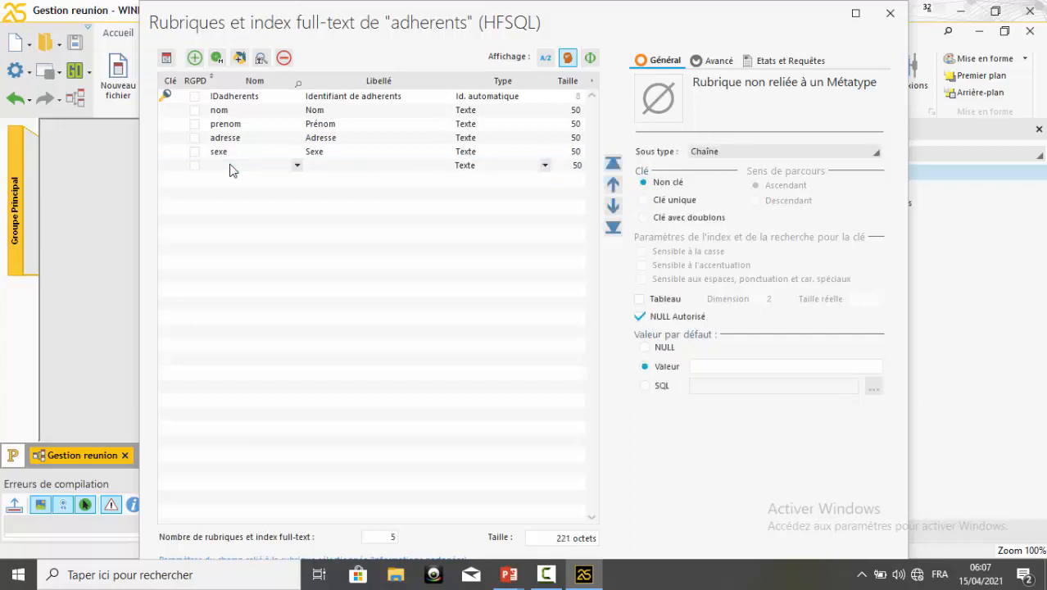
pyautogui.write('tel')
pyautogui.click(321, 166)
pyautogui.click(311, 166)
pyautogui.press('BackSpace')
pyautogui.doubleClick(312, 165)
pyautogui.write('Tel')
# Add an item named photo below tel, reusing the photo description from the utilisateurs data file
pyautogui.click(231, 177)
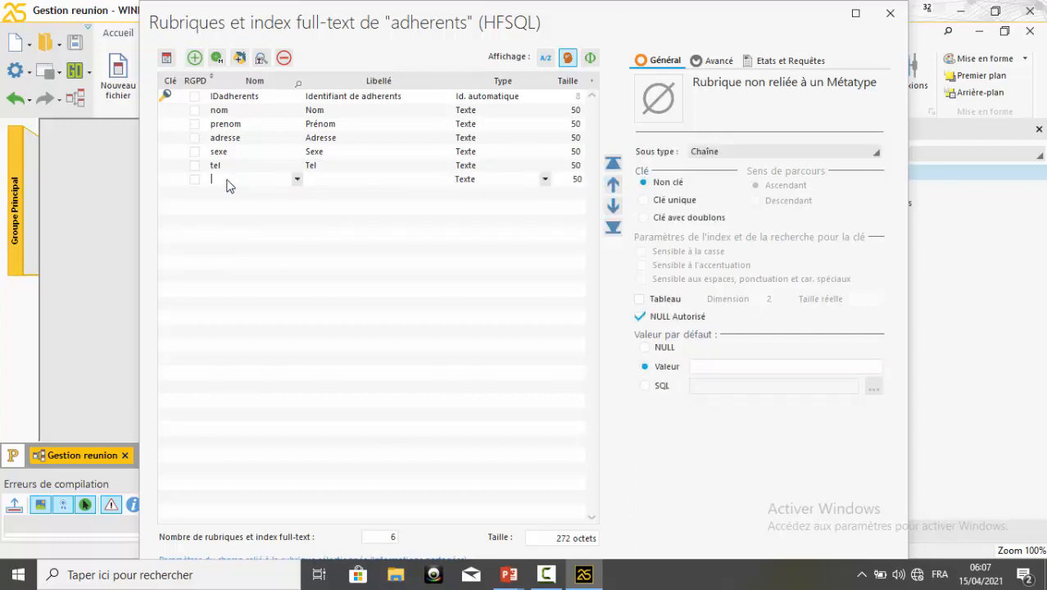
pyautogui.write('photo')
pyautogui.press('Tab')
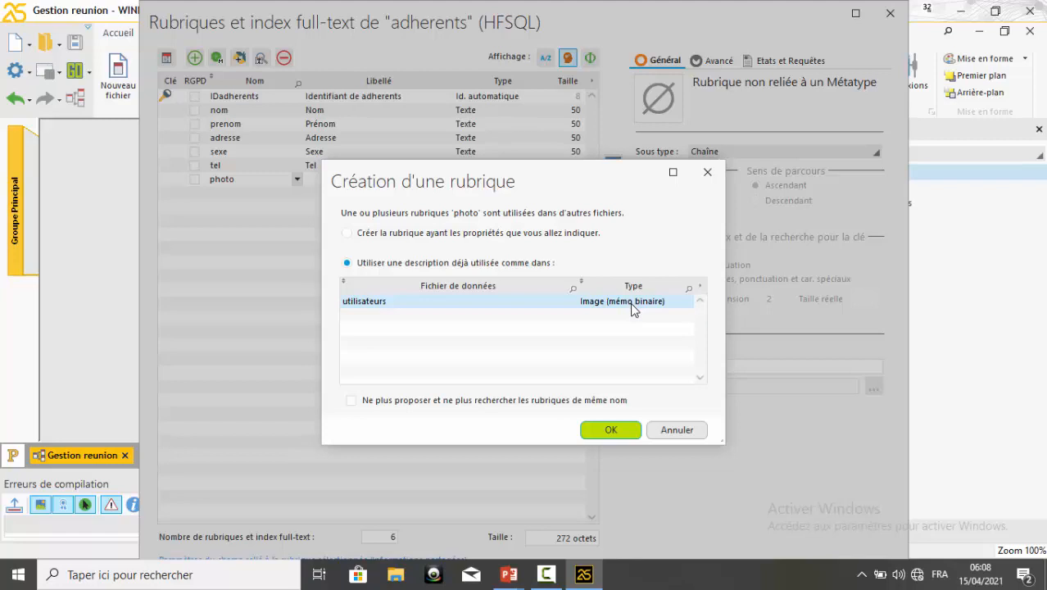
pyautogui.click(616, 430)
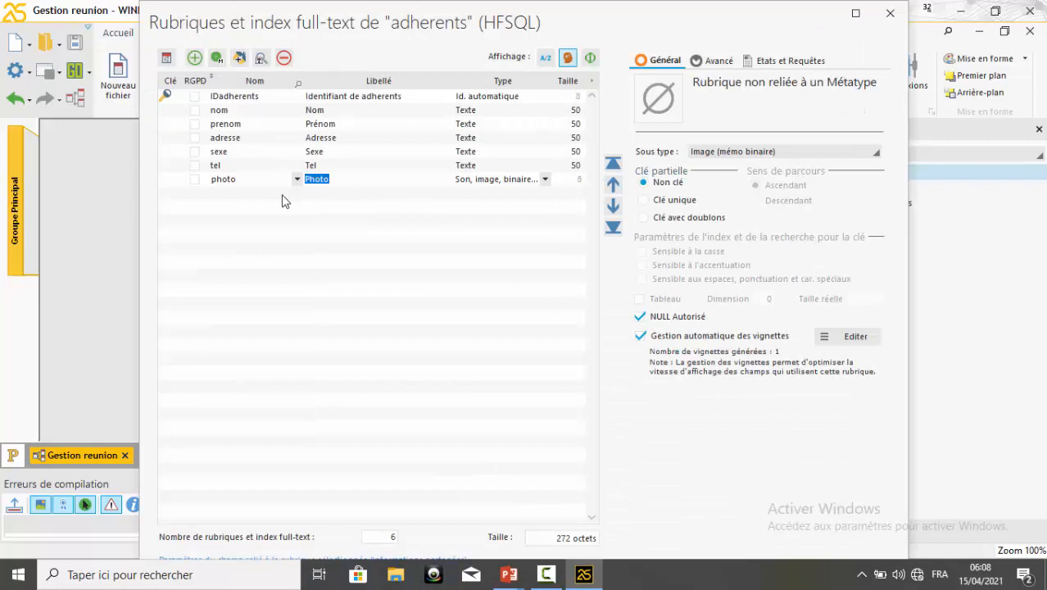
pyautogui.click(261, 197)
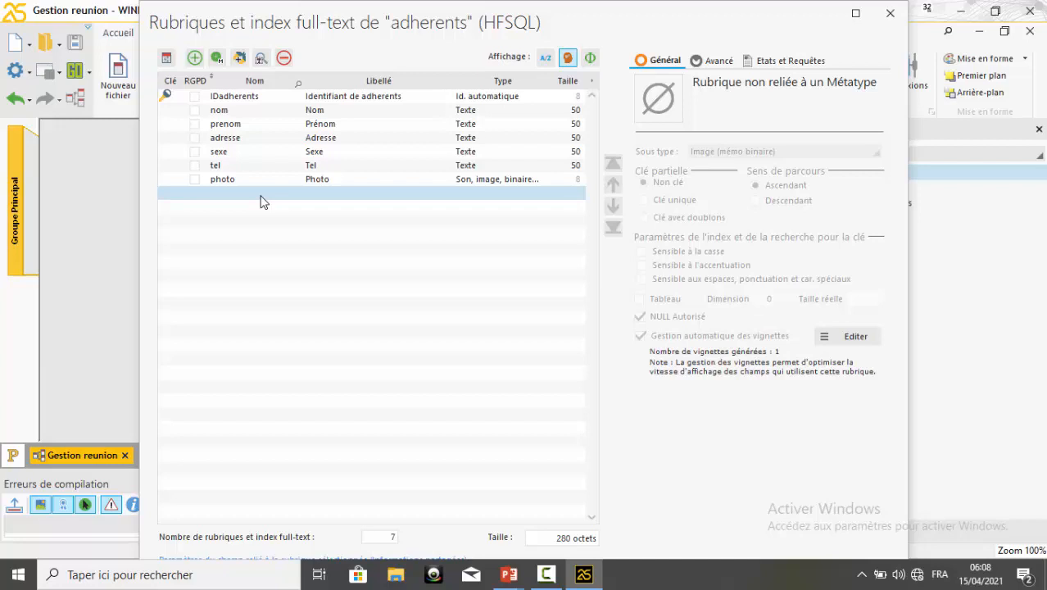
# Change the caption of the IDadherents item to "Matricule"
pyautogui.click(276, 99)
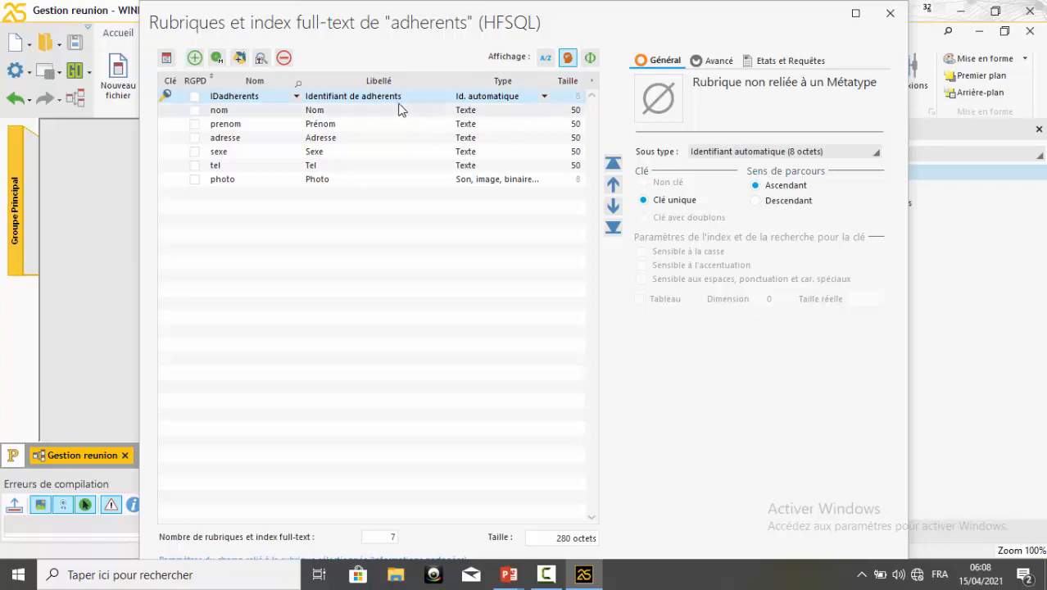
pyautogui.click(332, 99)
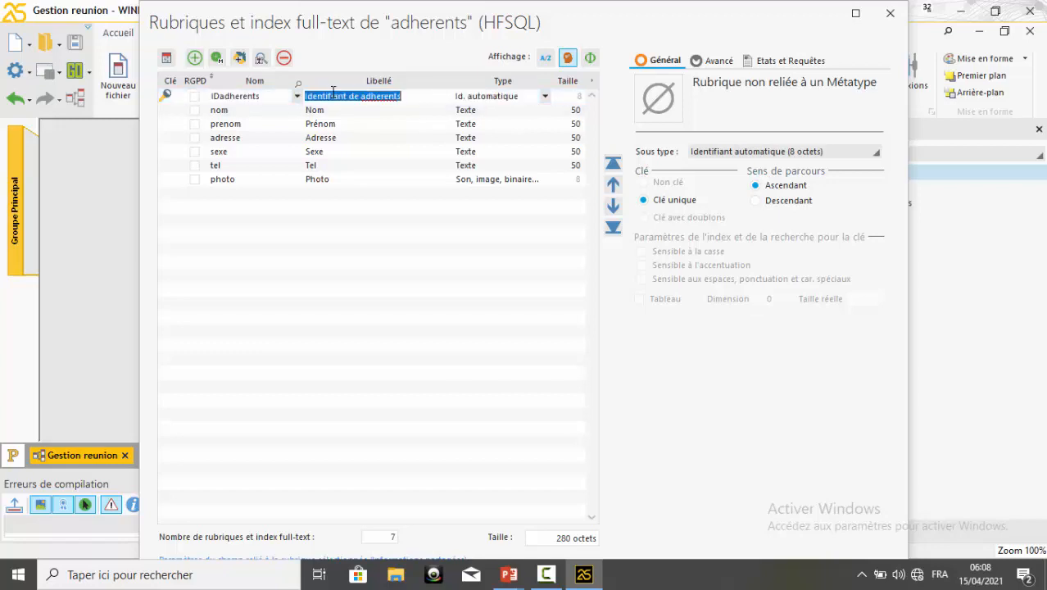
pyautogui.write('Ma')
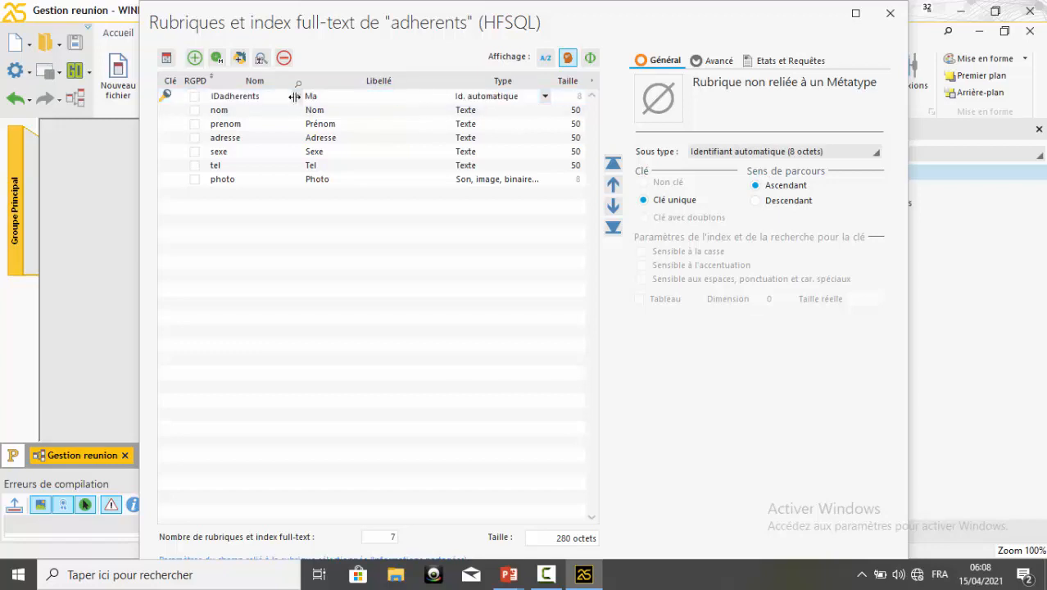
pyautogui.write('tricule')
# Rename the IDadherents item as matricule
pyautogui.click(273, 98)
pyautogui.moveTo(273, 98); pyautogui.dragTo(194, 98)
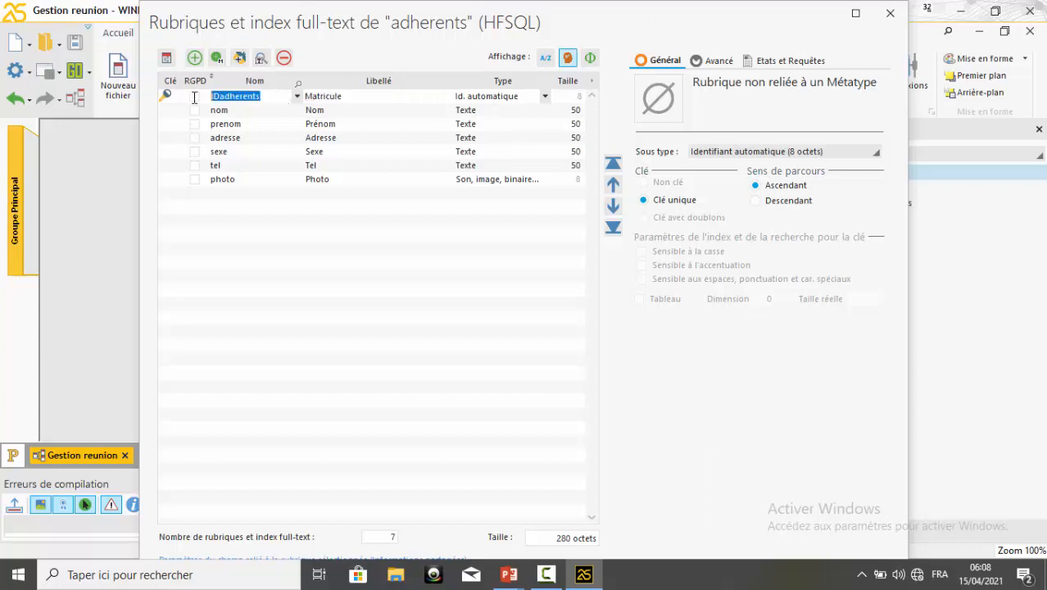
pyautogui.write('Ma')
pyautogui.press('BackSpace')
pyautogui.press('BackSpace')
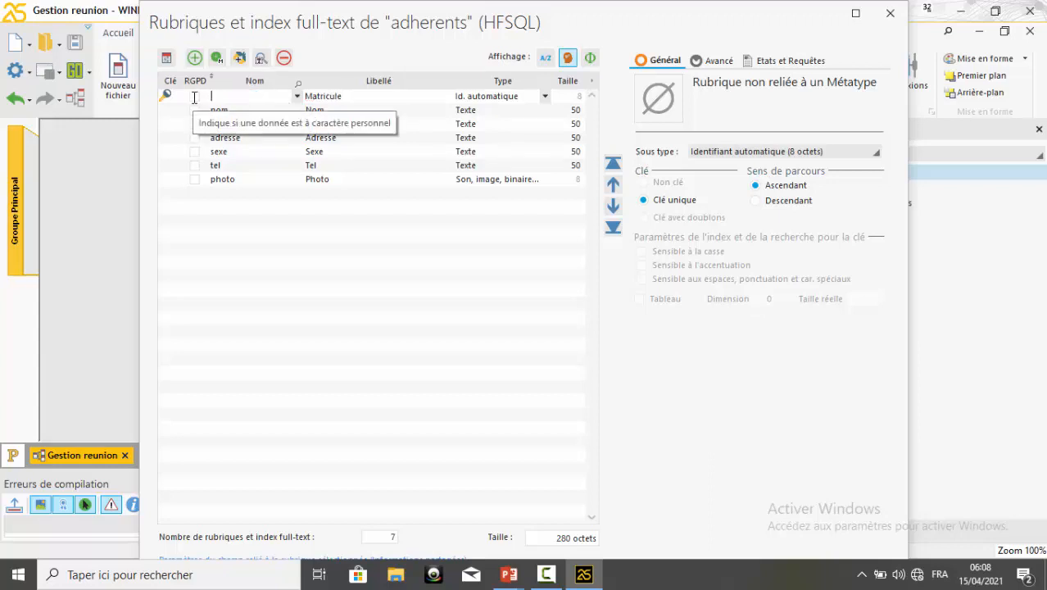
pyautogui.write('matricule')
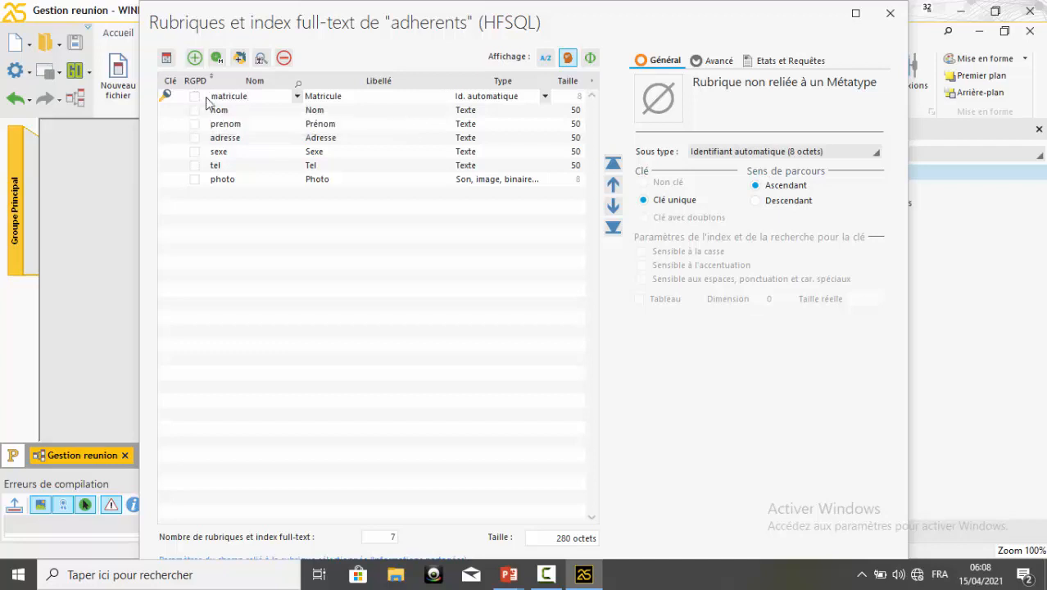
# Set the matricule item's type to Texte and validate the items of the adherents data file
pyautogui.click(532, 98)
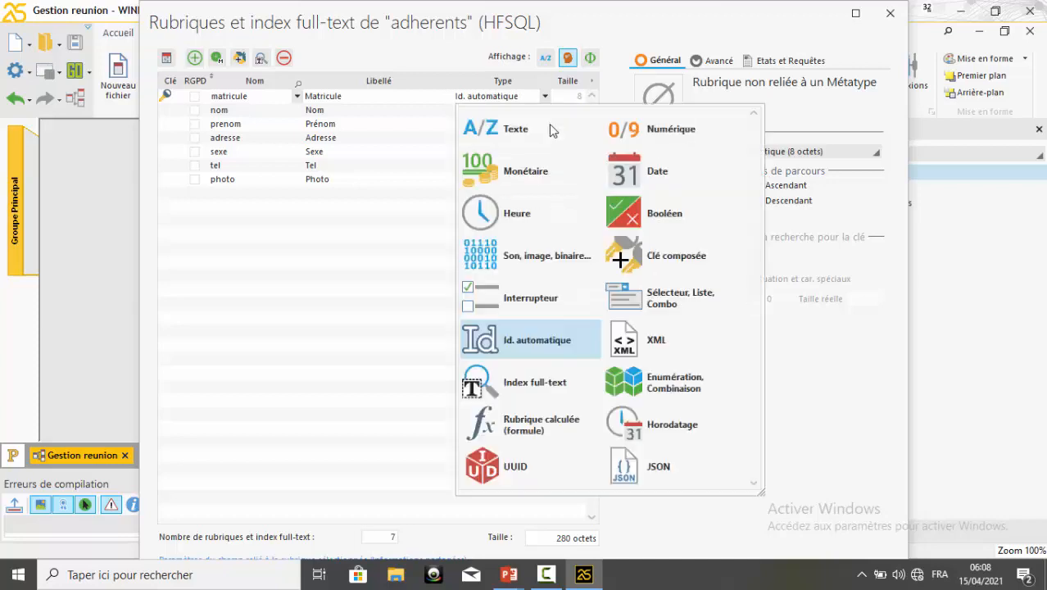
pyautogui.click(563, 143)
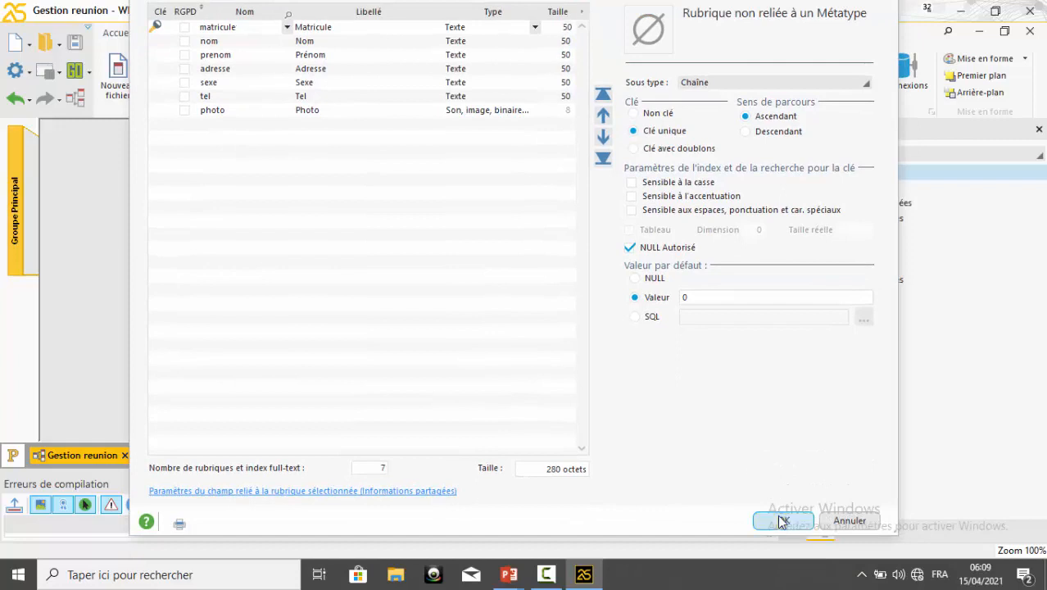
pyautogui.click(783, 522)
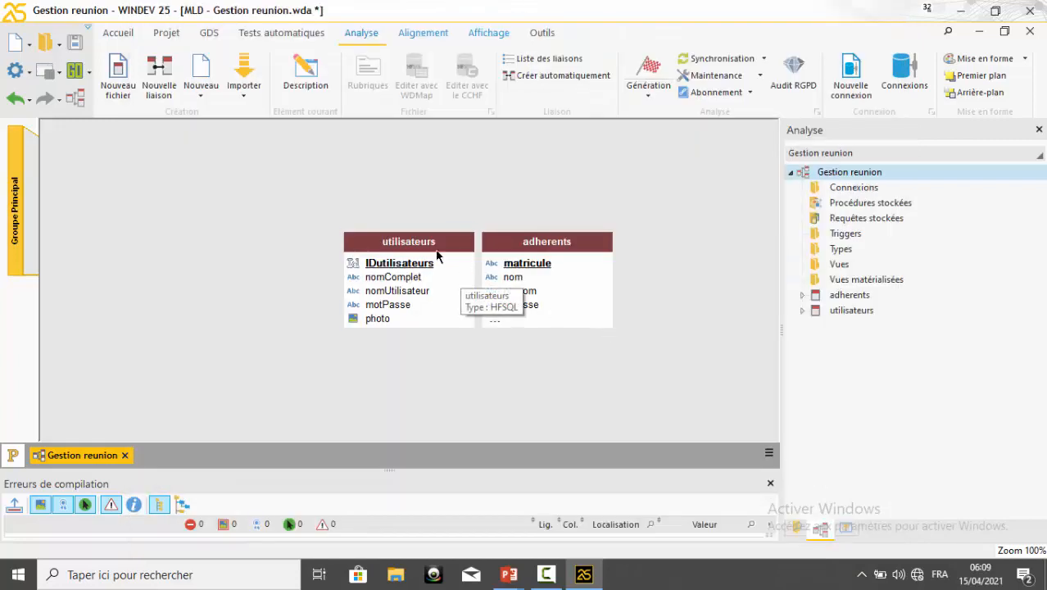
# Space the utilisateurs and adherents tables apart in the diagram and heighten adherents to show all its items
pyautogui.moveTo(426, 253); pyautogui.dragTo(284, 224)
pyautogui.moveTo(533, 249); pyautogui.dragTo(478, 223)
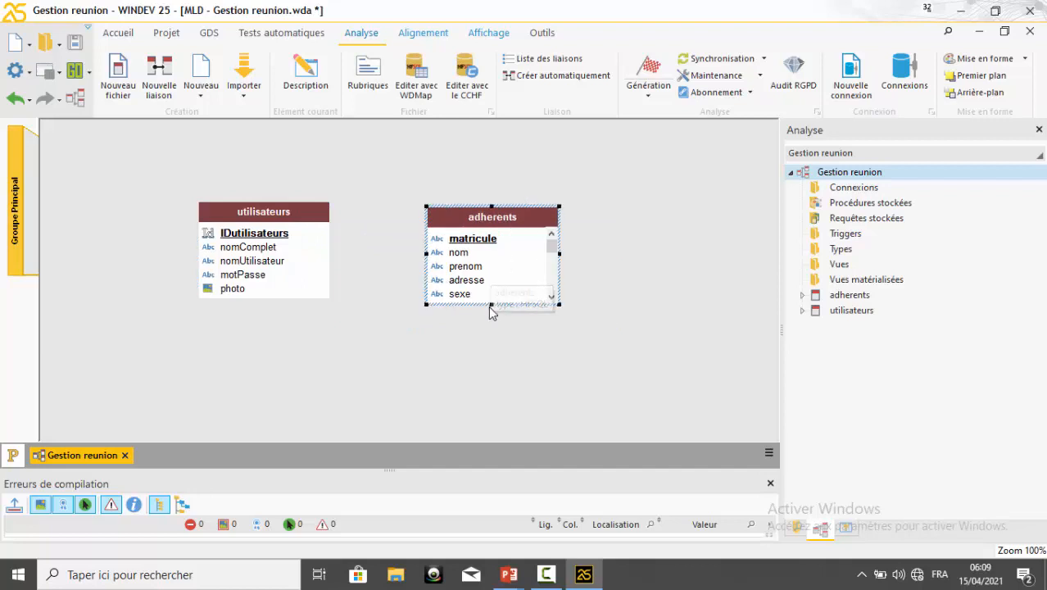
pyautogui.moveTo(491, 305); pyautogui.dragTo(491, 337)
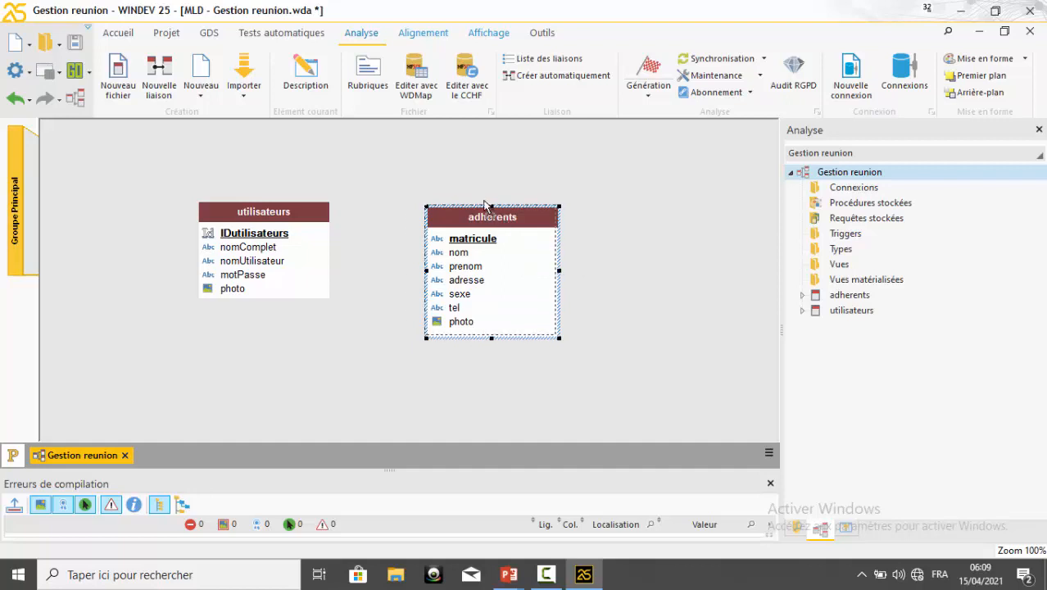
pyautogui.moveTo(505, 224); pyautogui.dragTo(484, 203)
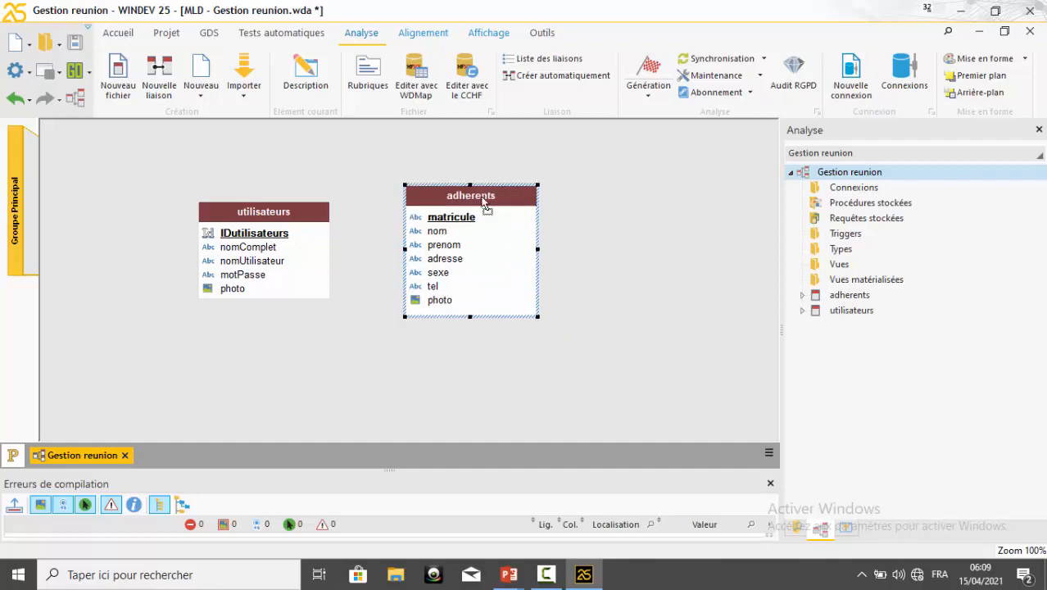
# Create a new data file description named cotisations with an 8-byte automatic identifier
pyautogui.click(124, 88)
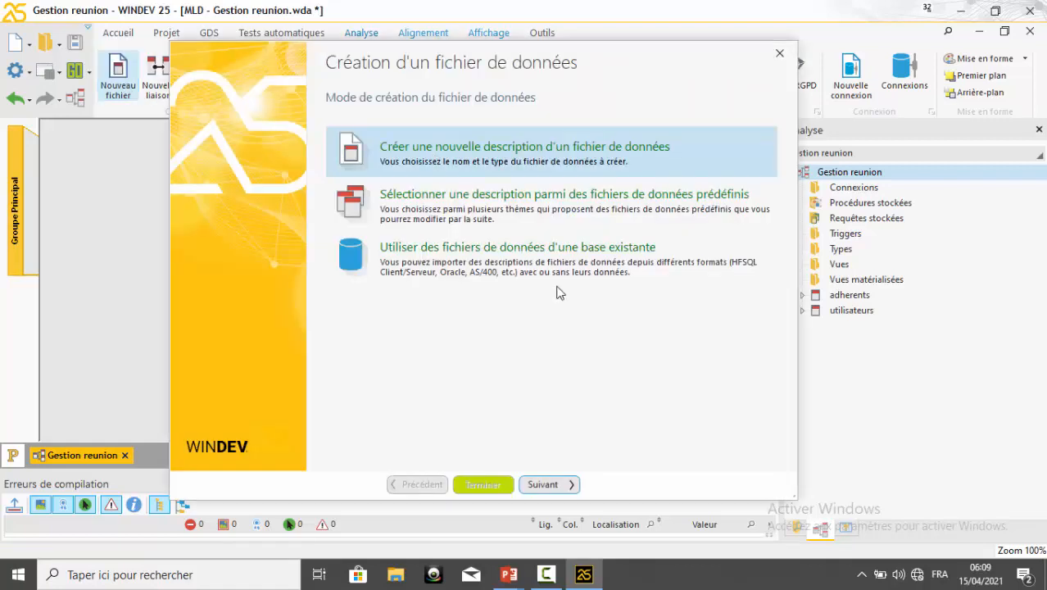
pyautogui.click(544, 485)
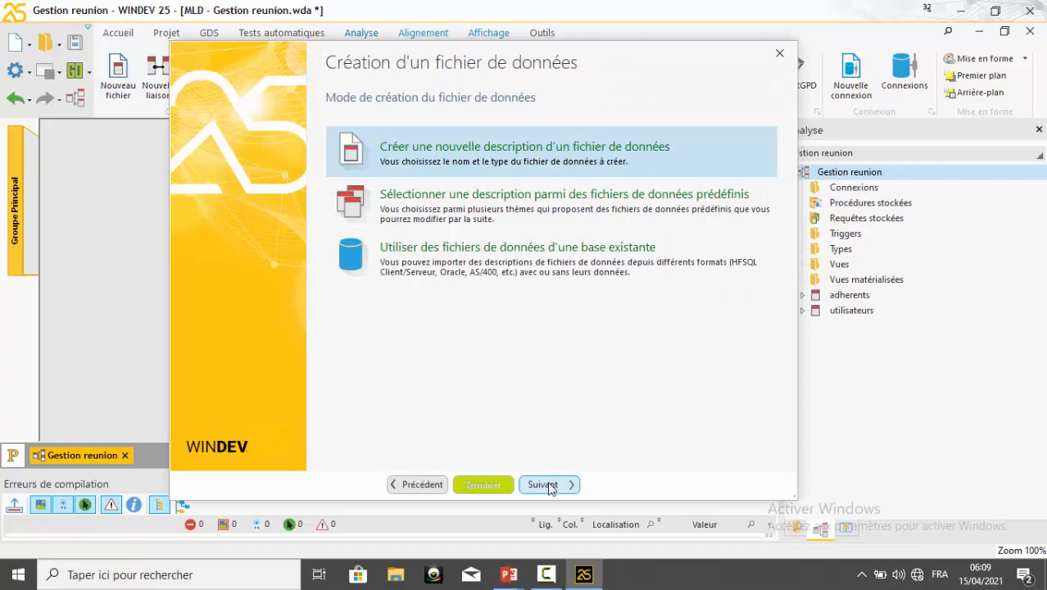
pyautogui.write('cotisatue')
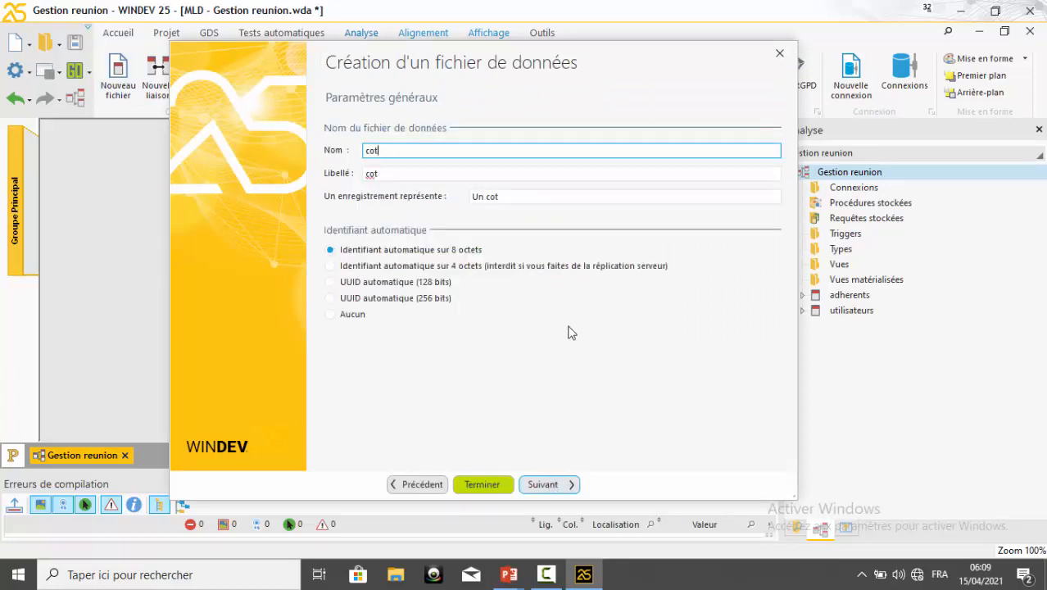
pyautogui.press('BackSpace')
pyautogui.press('BackSpace')
pyautogui.write('ions')
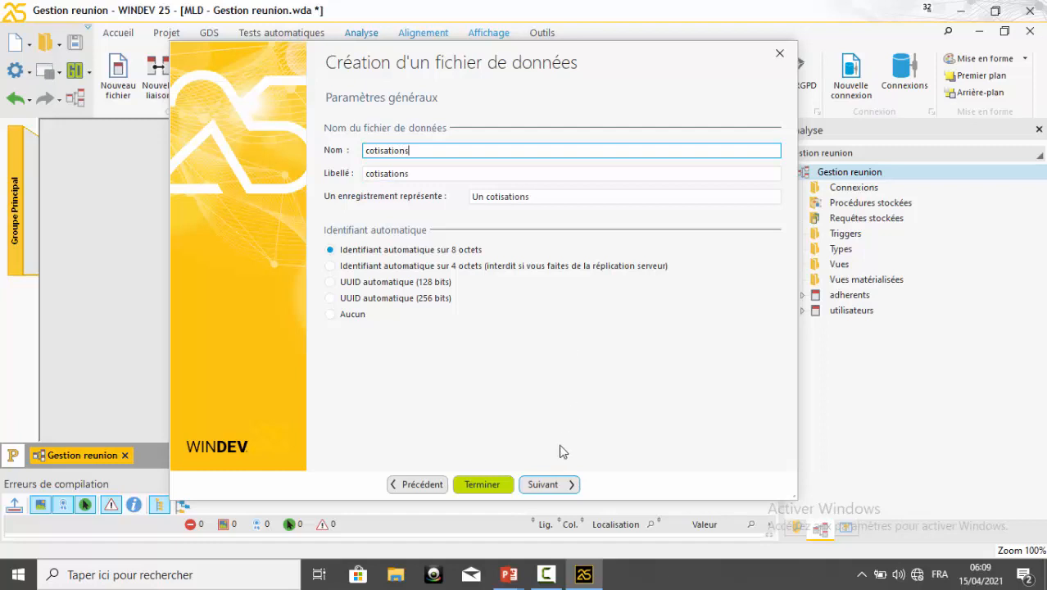
pyautogui.click(550, 483)
pyautogui.click(550, 482)
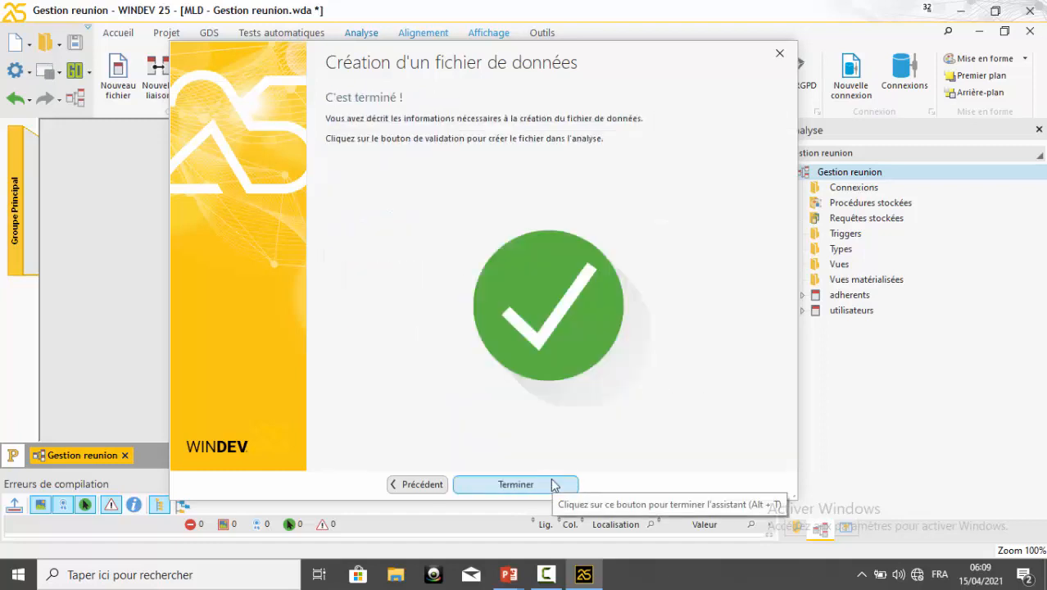
pyautogui.click(548, 484)
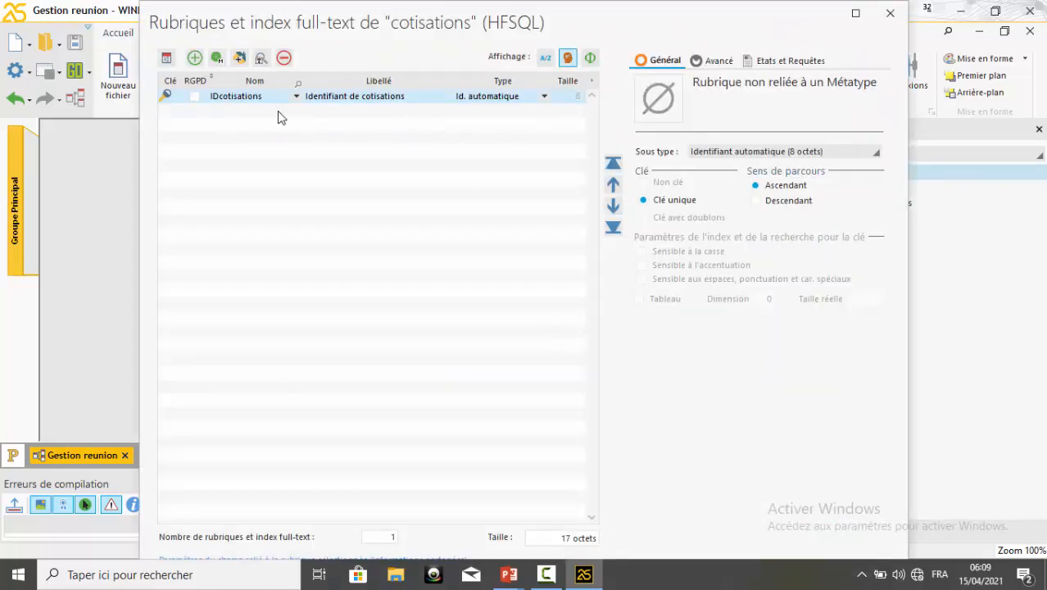
# Add an item named montant with the caption "Montant" and the type Monétaire below IDcotisations
pyautogui.click(260, 111)
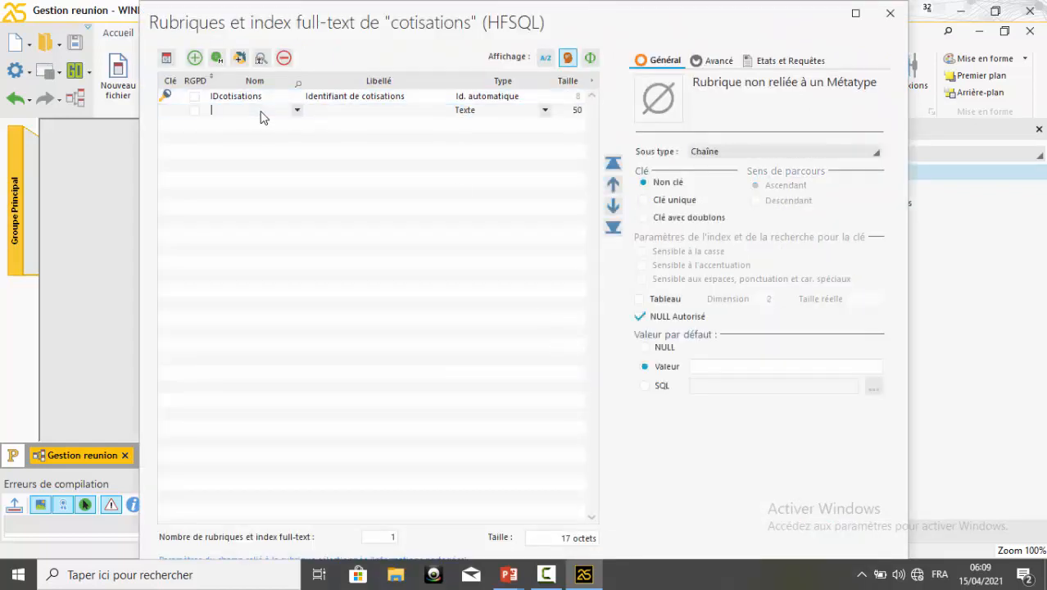
pyautogui.write('montant')
pyautogui.click(372, 112)
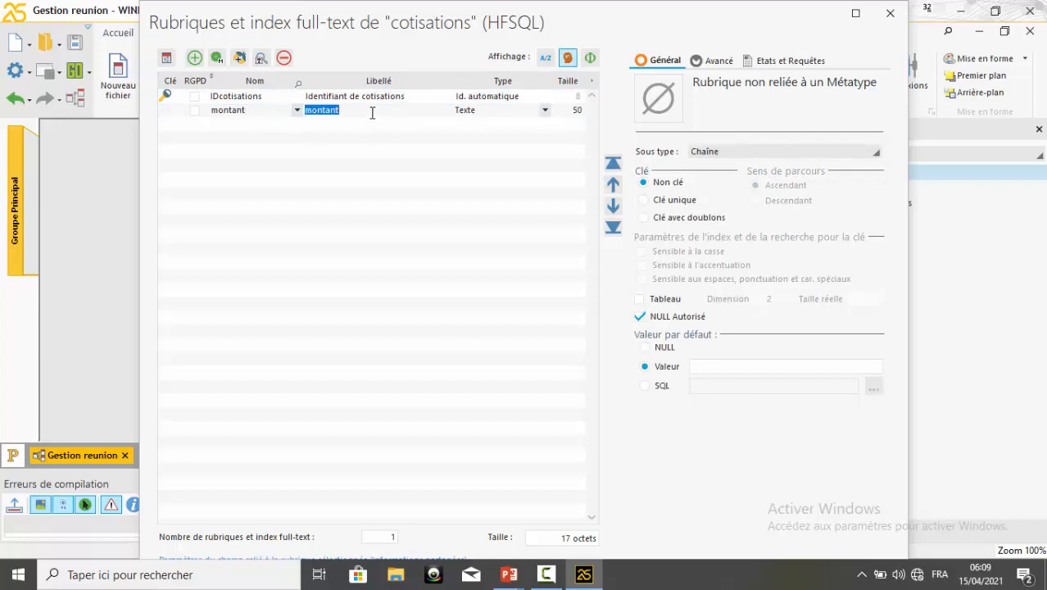
pyautogui.click(313, 107)
pyautogui.press('Delete')
pyautogui.write('M')
pyautogui.click(514, 110)
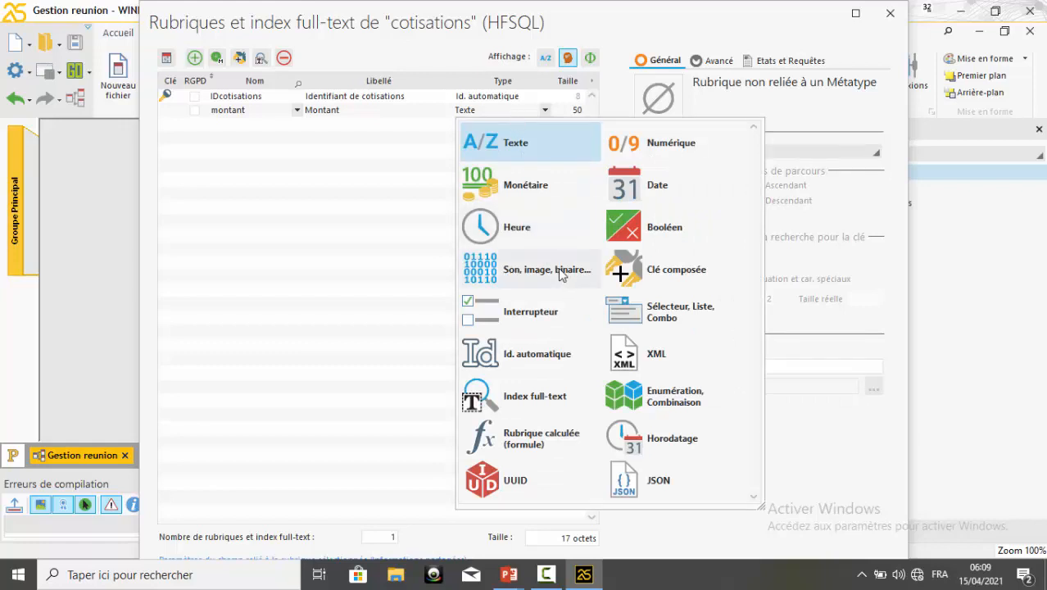
pyautogui.click(572, 184)
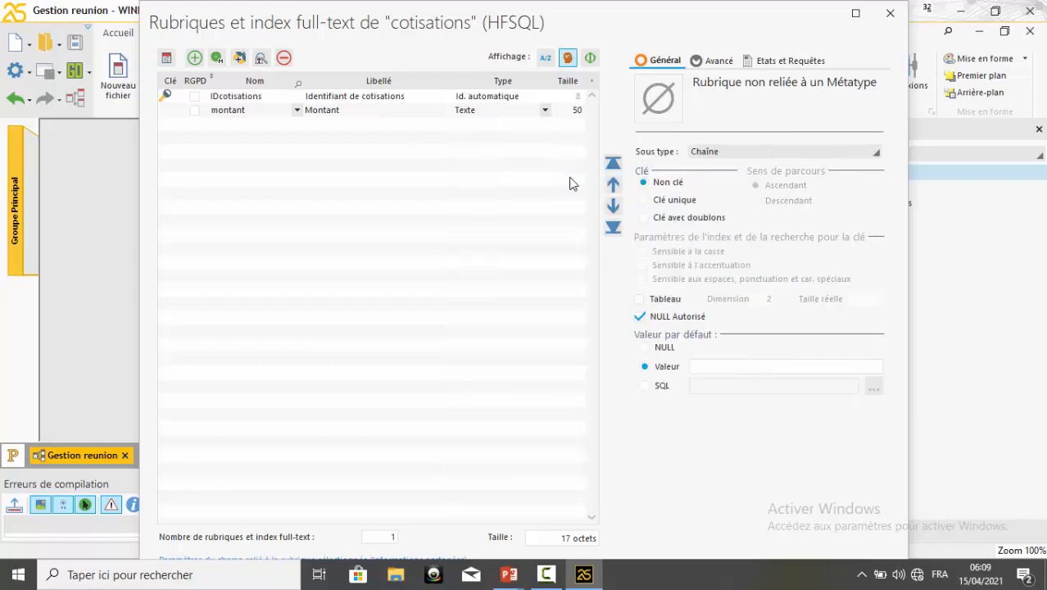
# Add an item named date with the caption "Date de paiement" and the type Date, and validate the cotisations items
pyautogui.click(229, 128)
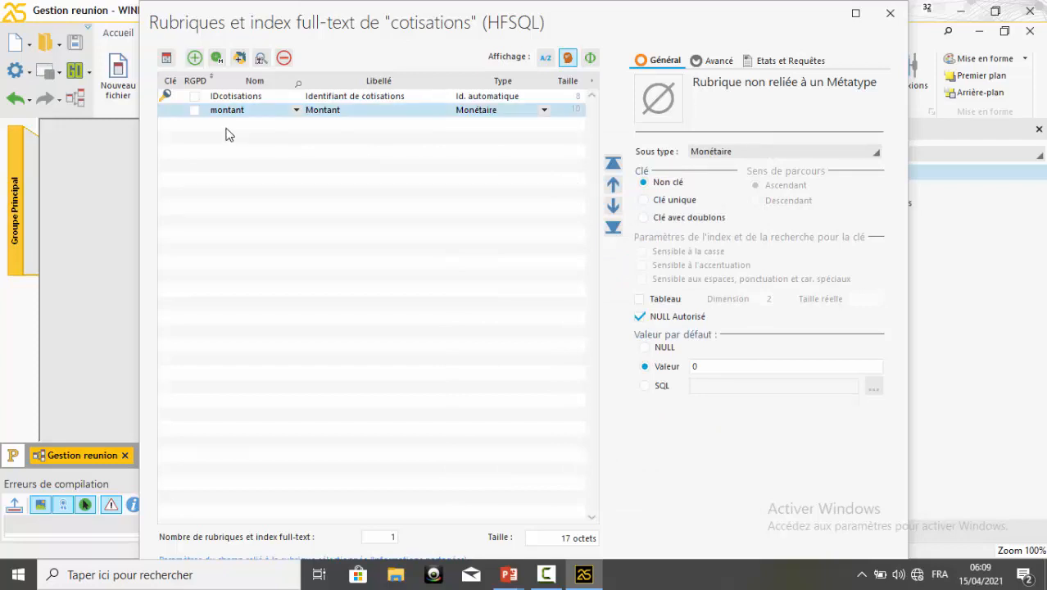
pyautogui.click(229, 132)
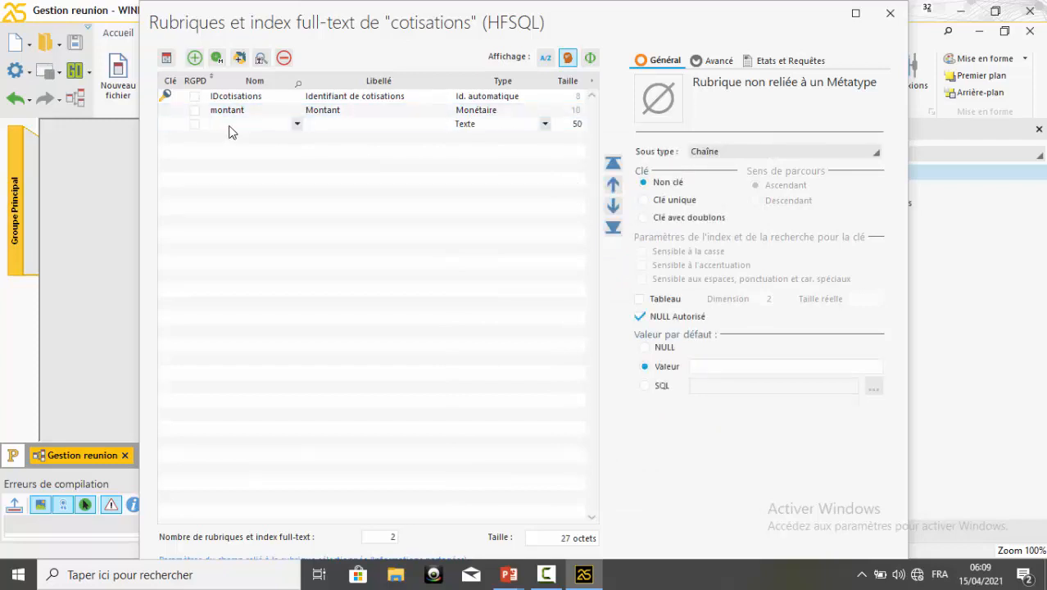
pyautogui.write('date')
pyautogui.click(312, 125)
pyautogui.write('Date')
pyautogui.click(339, 125)
pyautogui.write('de paiement')
pyautogui.click(486, 128)
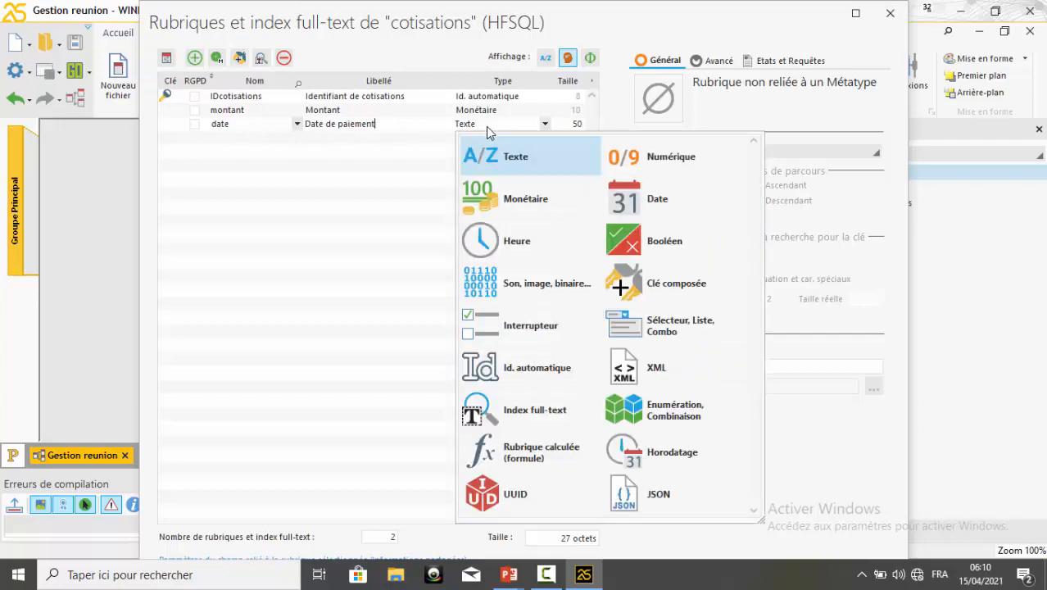
pyautogui.click(630, 194)
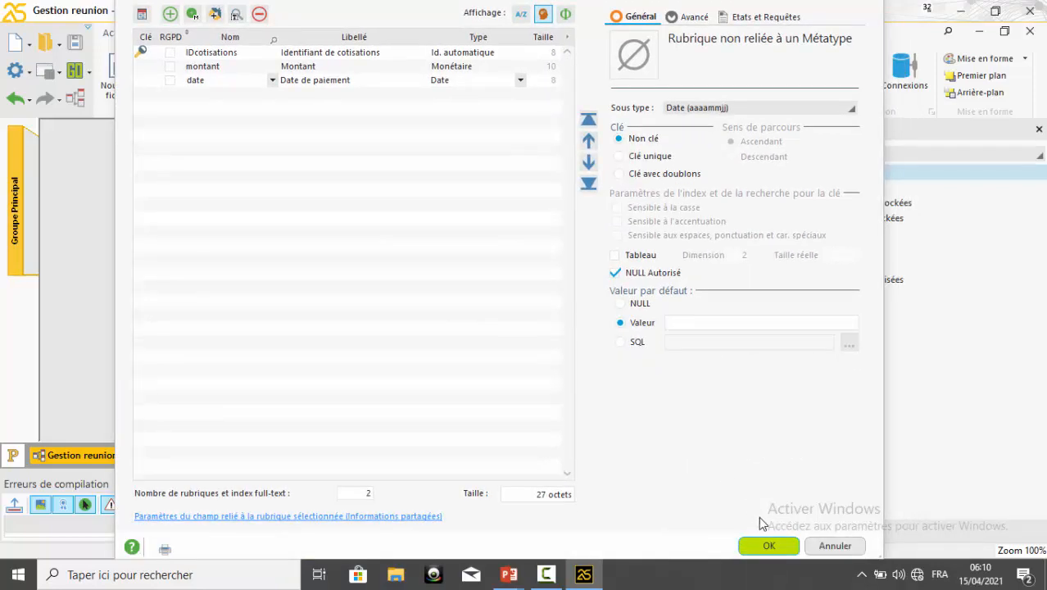
pyautogui.press('Return')
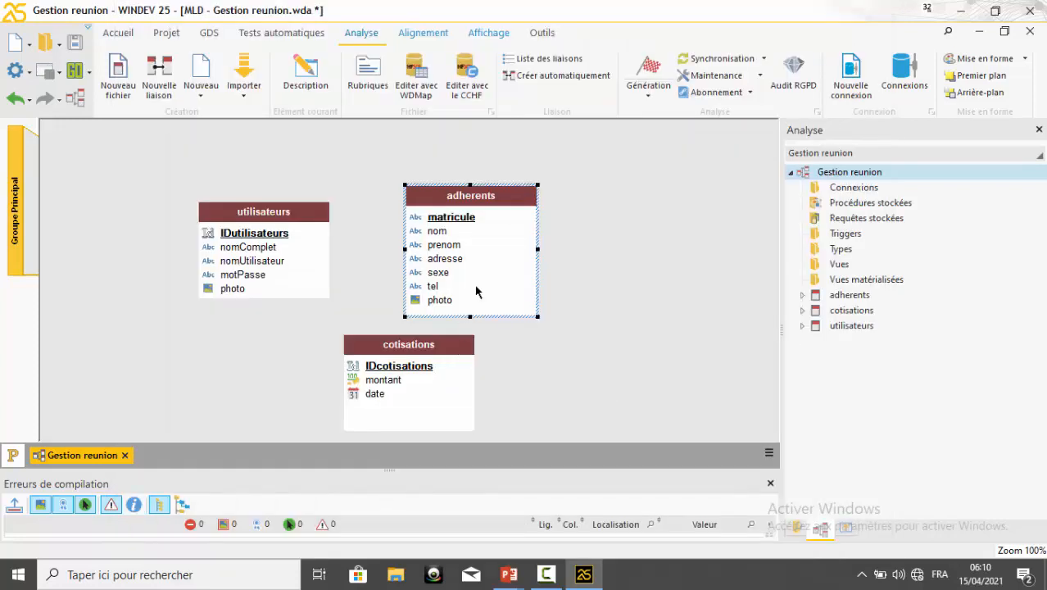
# Arrange the three tables side by side in the diagram, with adherents between utilisateurs and cotisations and a wide gap before cotisations
pyautogui.moveTo(485, 252); pyautogui.dragTo(582, 261)
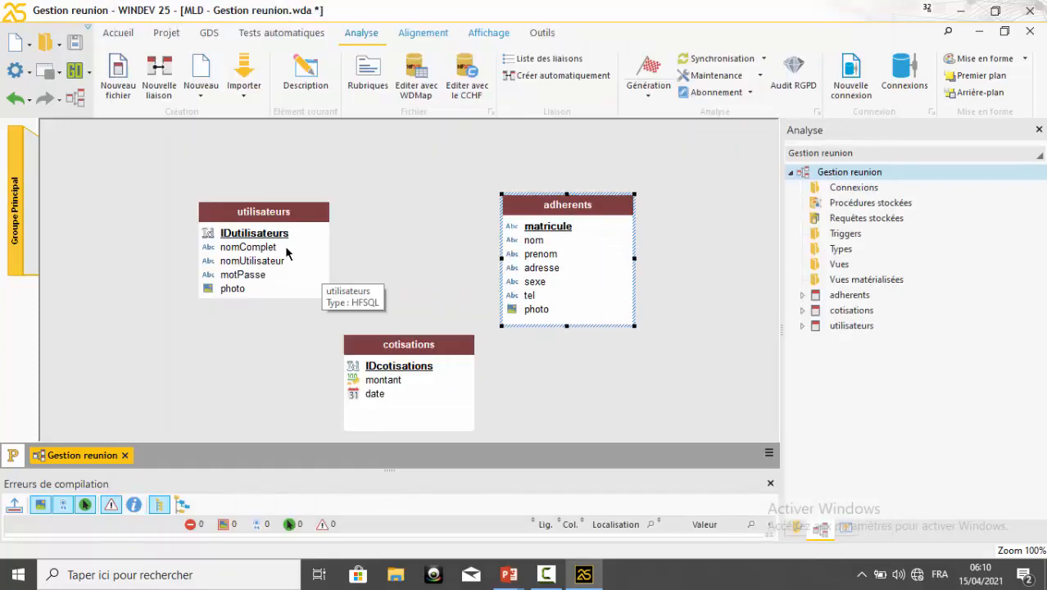
pyautogui.moveTo(287, 250); pyautogui.dragTo(222, 218)
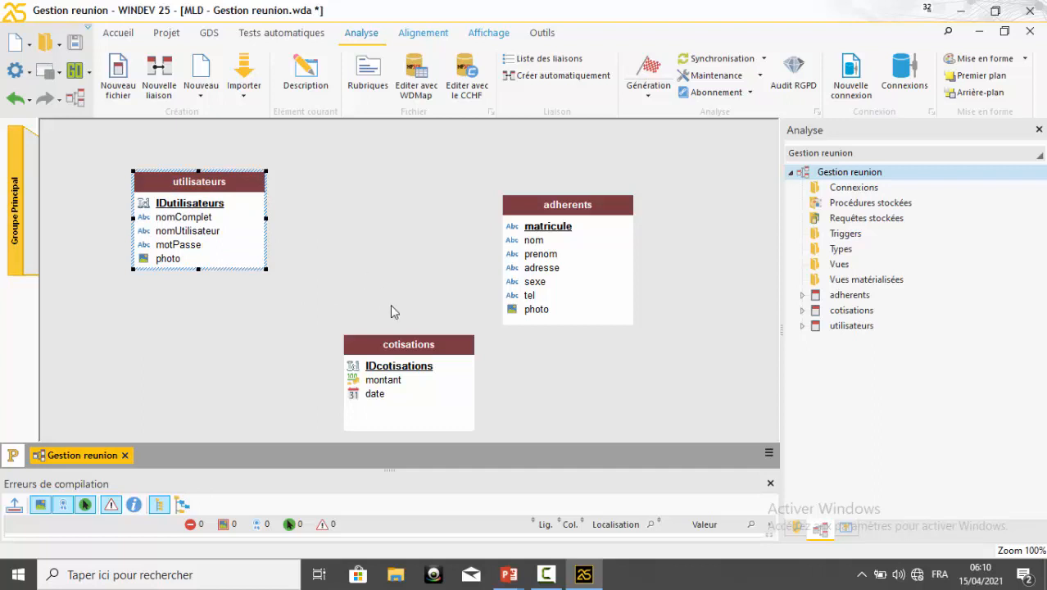
pyautogui.moveTo(539, 258); pyautogui.dragTo(366, 215)
pyautogui.click(410, 367)
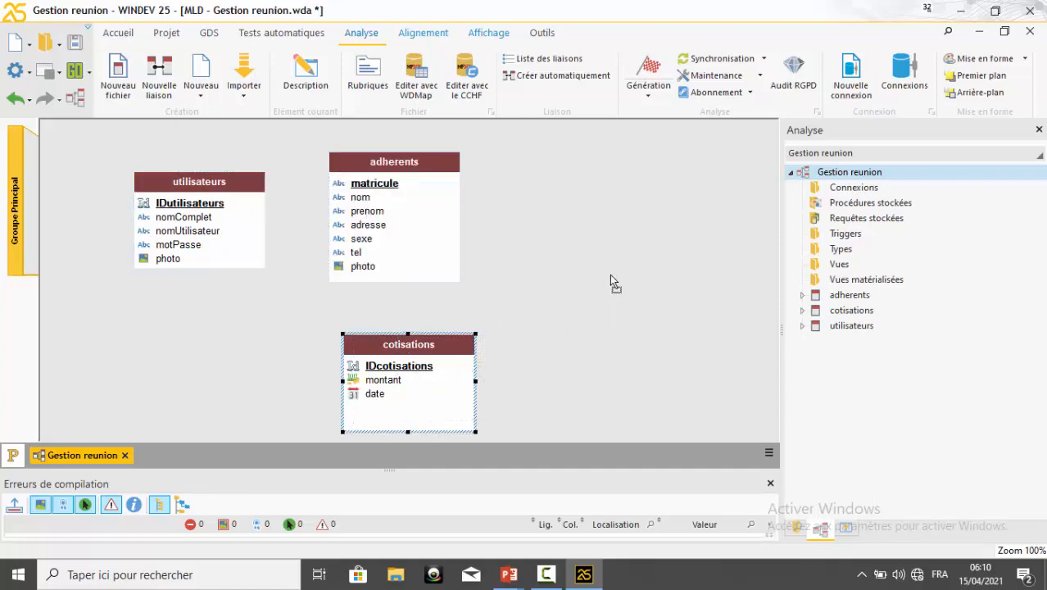
pyautogui.moveTo(610, 274); pyautogui.dragTo(678, 195)
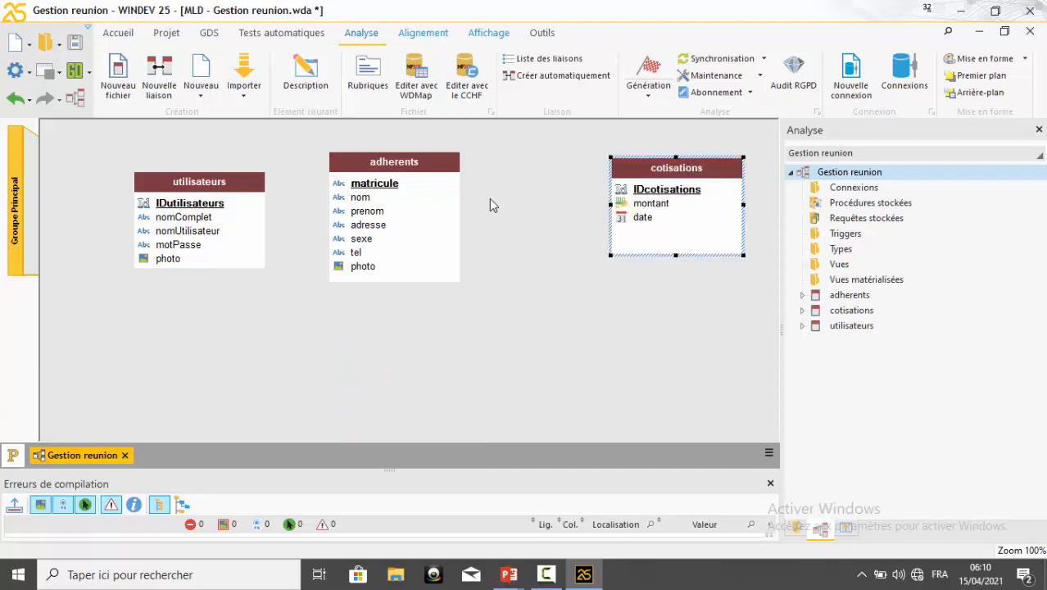
pyautogui.moveTo(421, 210); pyautogui.dragTo(409, 213)
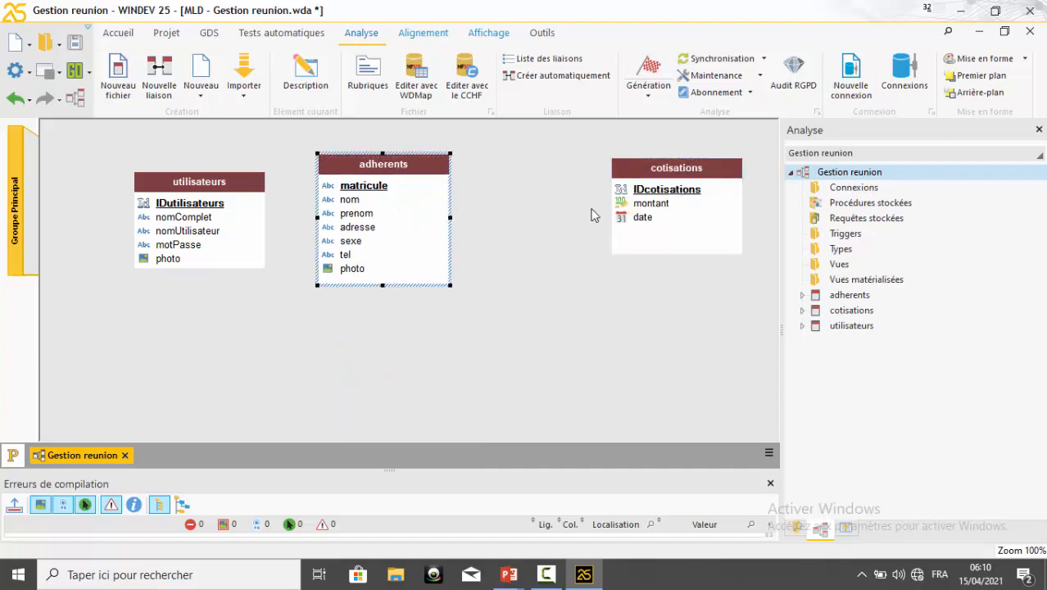
pyautogui.click(668, 216)
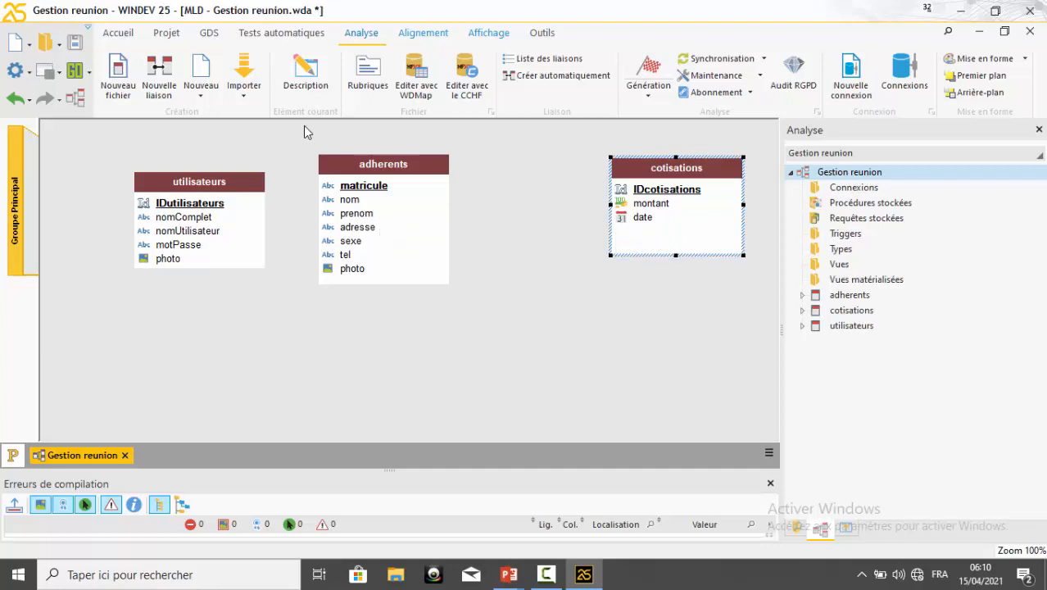
# Create a link from adherents to cotisations with cardinalities 0,n and 1,1, requiring at least one adherents per cotisations, and label it "Donner"
pyautogui.click(163, 76)
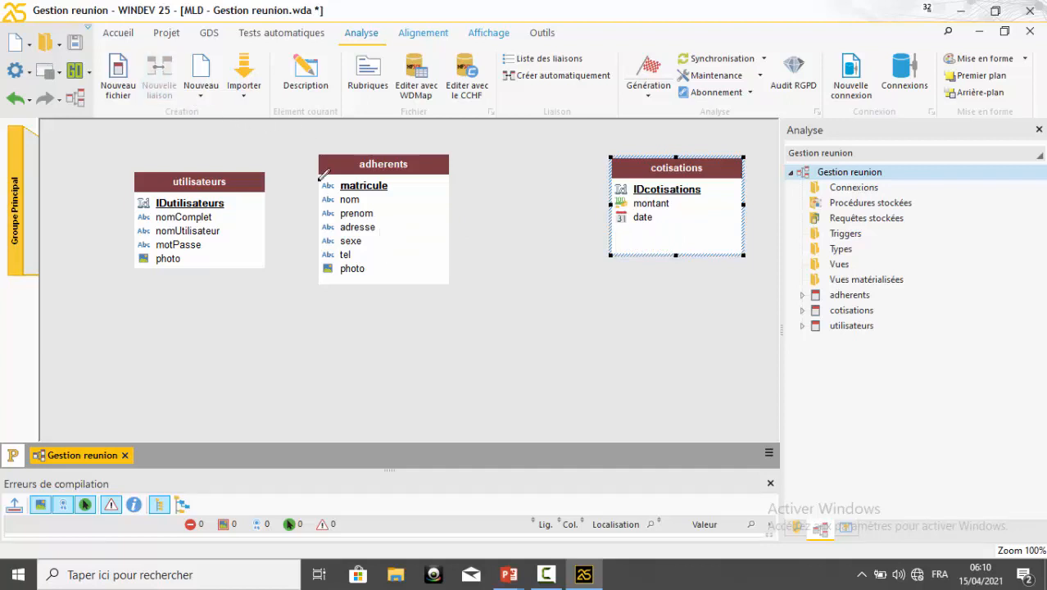
pyautogui.click(444, 204)
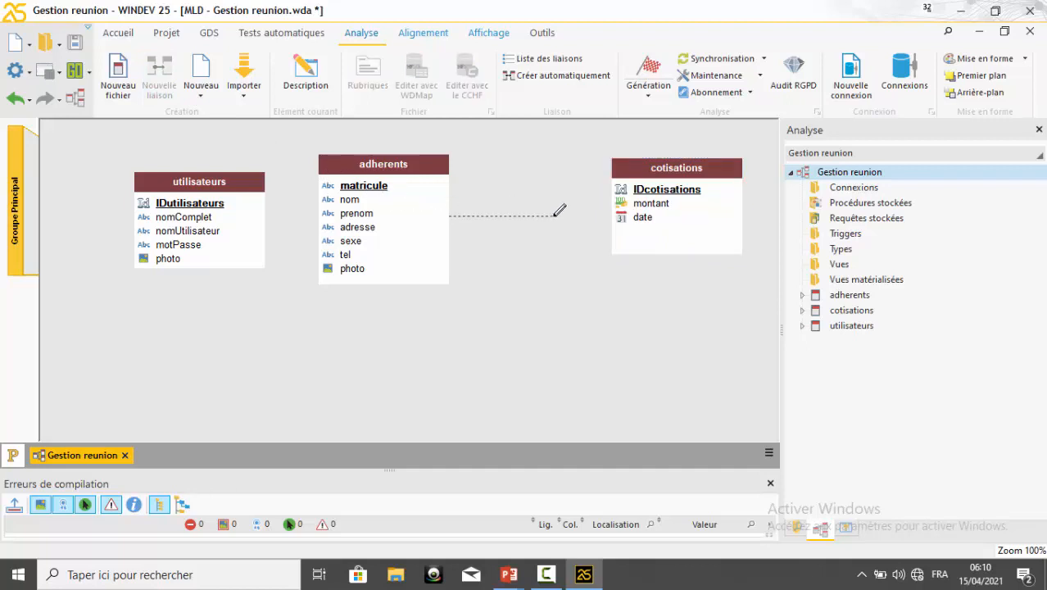
pyautogui.click(622, 205)
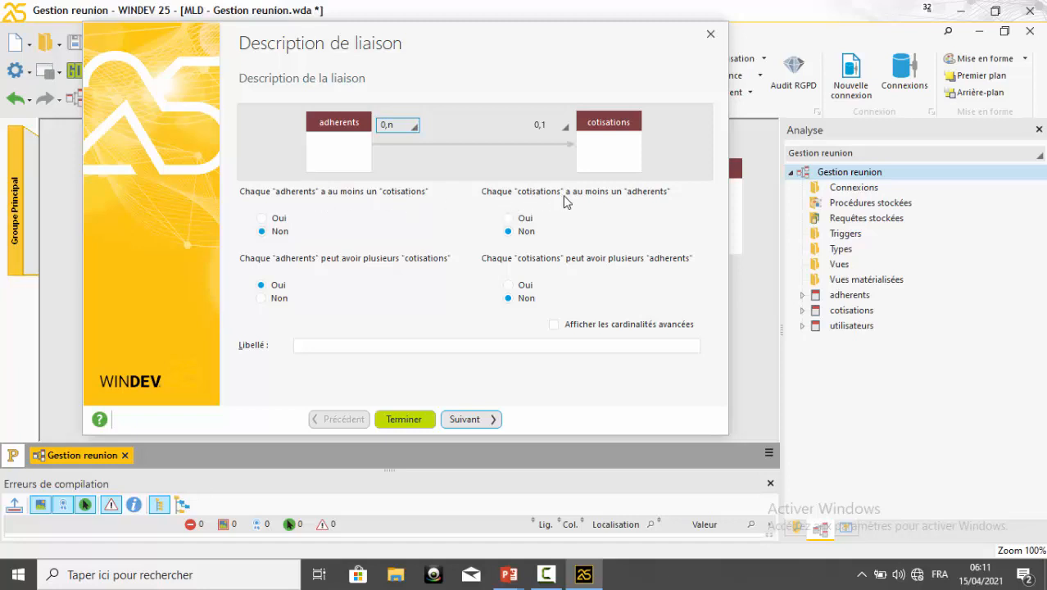
pyautogui.click(517, 219)
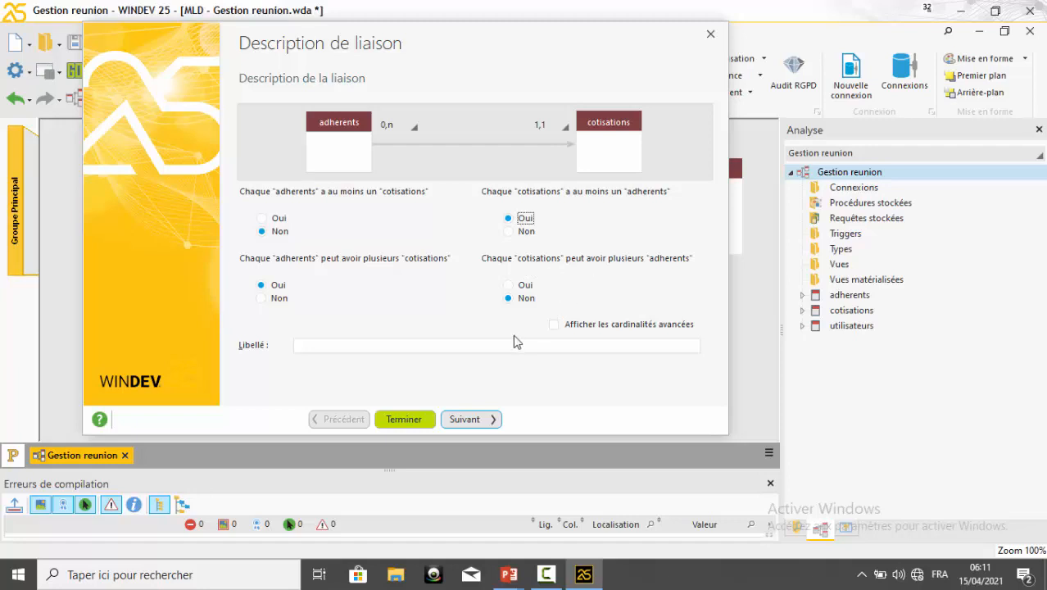
pyautogui.click(454, 347)
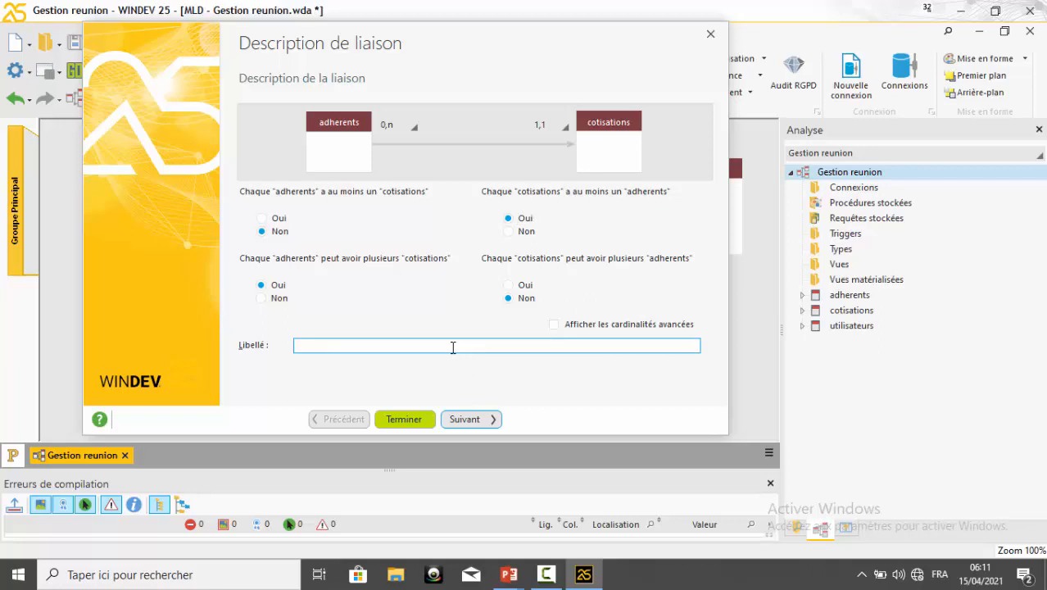
pyautogui.write('Donner')
pyautogui.click(472, 423)
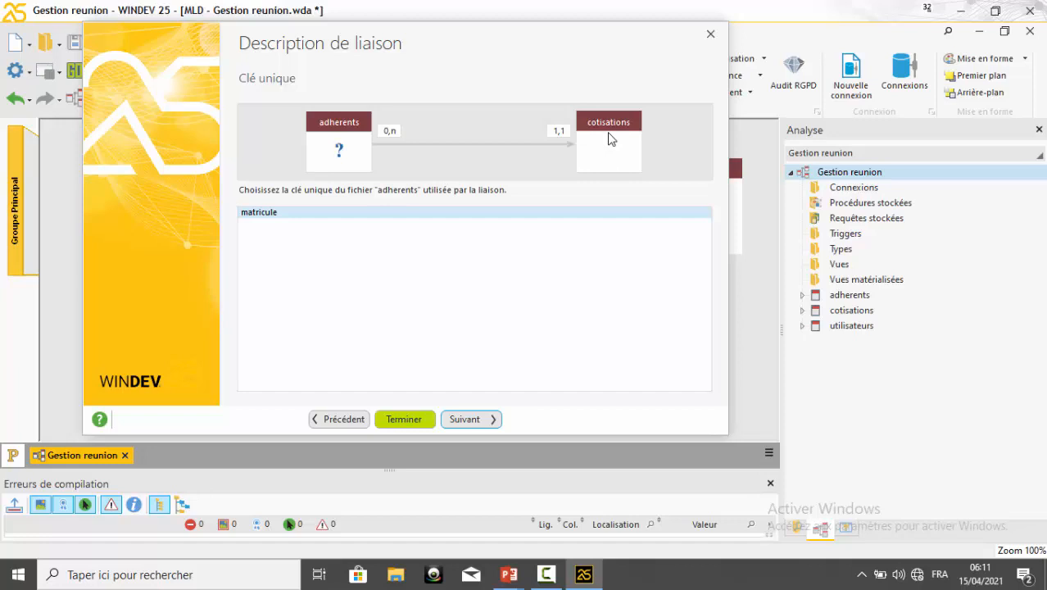
# Use matricule as the link's unique key in adherents and create a new linked key named Matricule in cotisations
pyautogui.click(464, 420)
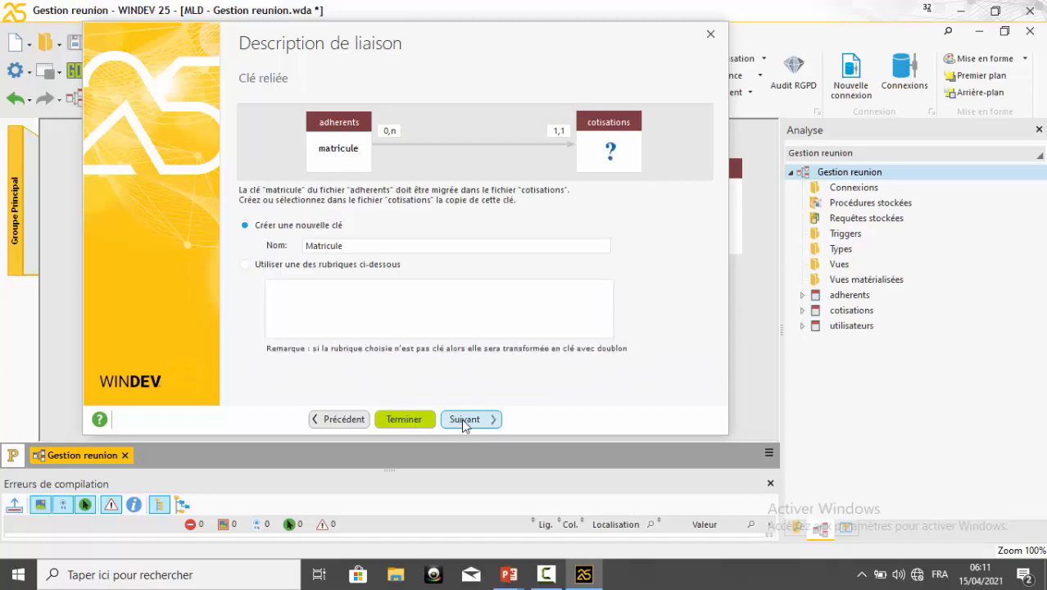
pyautogui.click(348, 245)
pyautogui.click(471, 421)
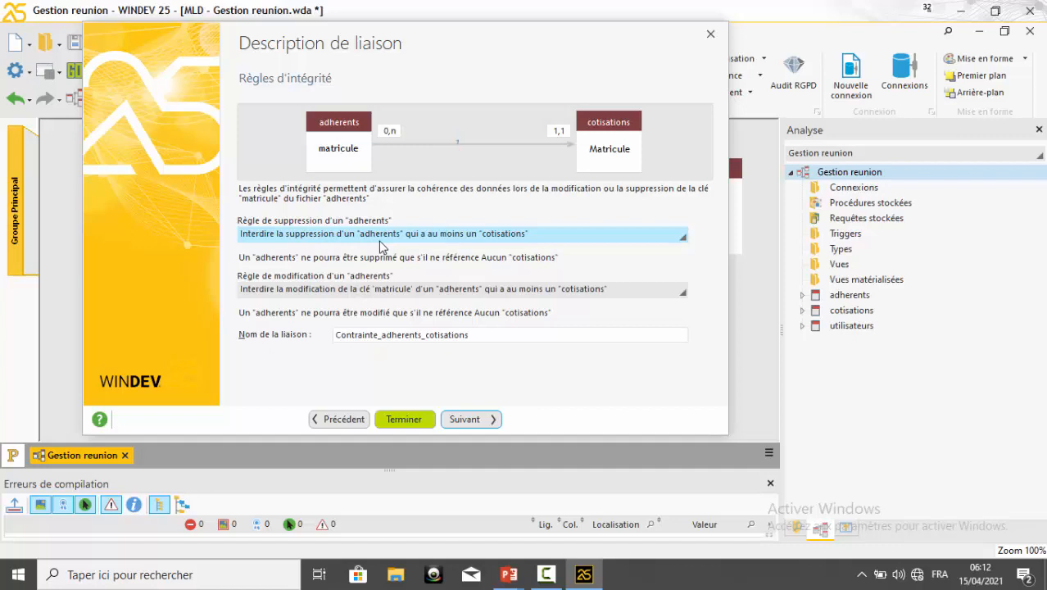
# Keep the integrity rules that forbid deleting or modifying linked adherents, keep the name Contrainte_adherents_cotisations, and complete the link
pyautogui.click(504, 234)
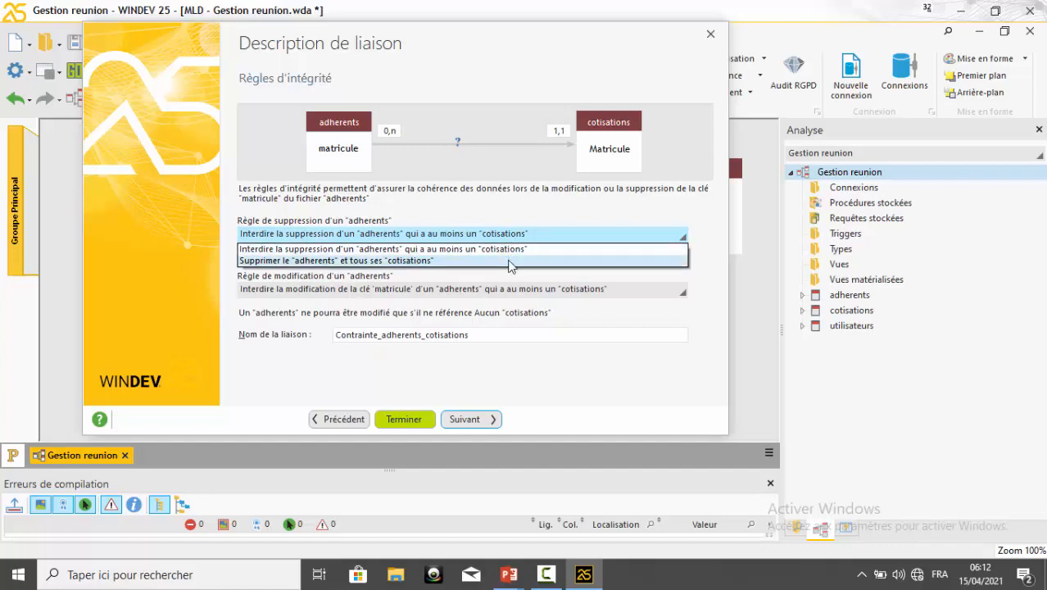
pyautogui.click(512, 214)
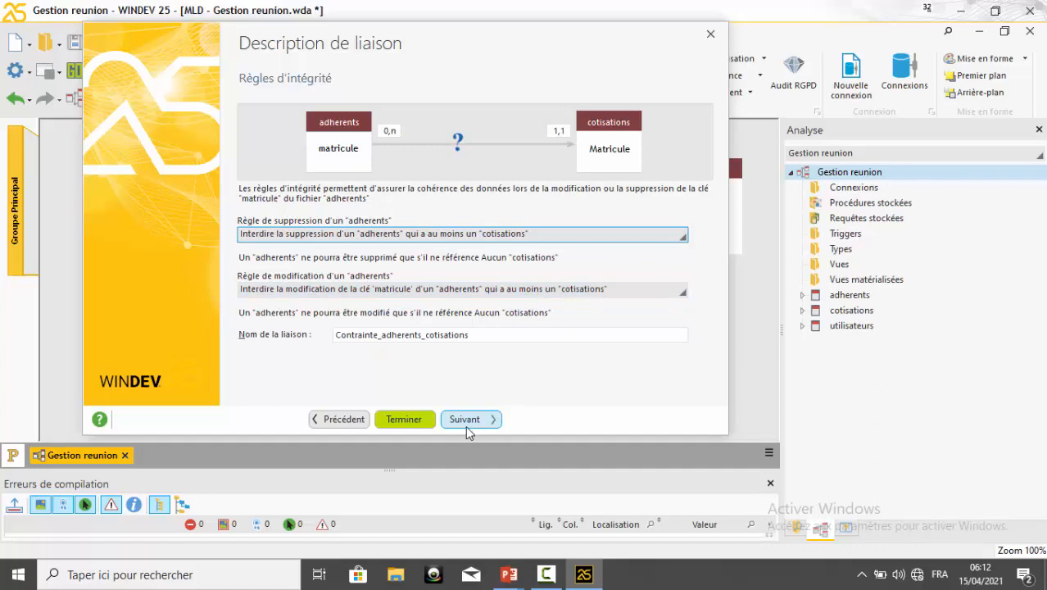
pyautogui.click(456, 336)
pyautogui.doubleClick(397, 336)
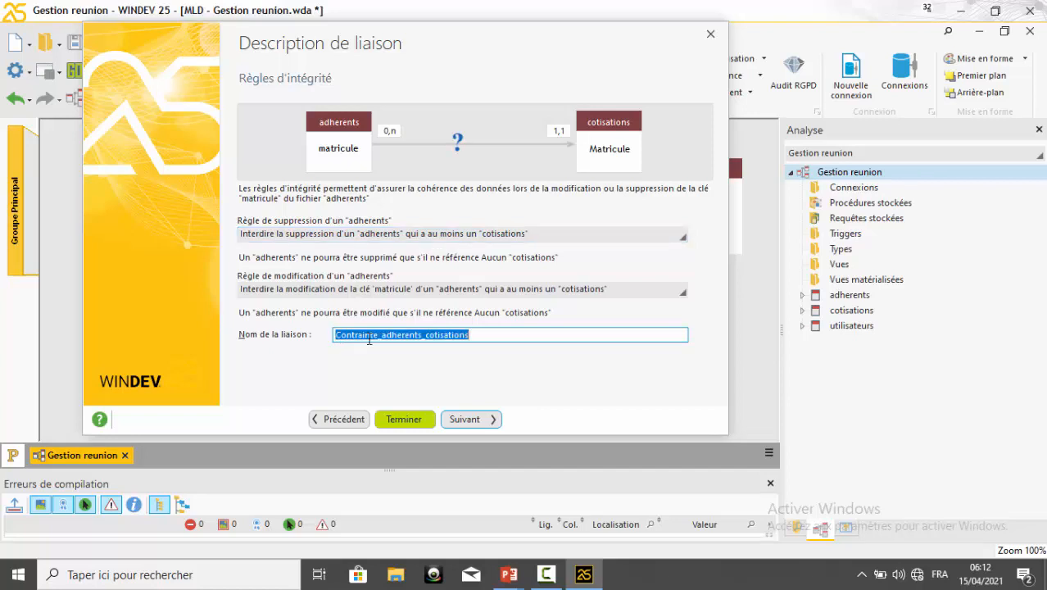
pyautogui.click(399, 336)
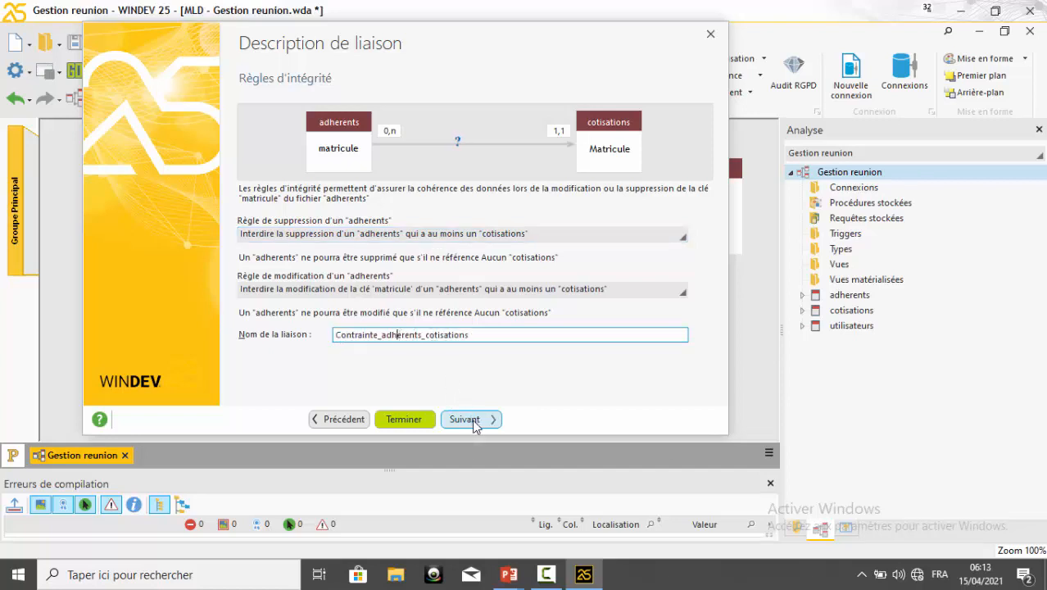
pyautogui.click(472, 421)
pyautogui.click(473, 421)
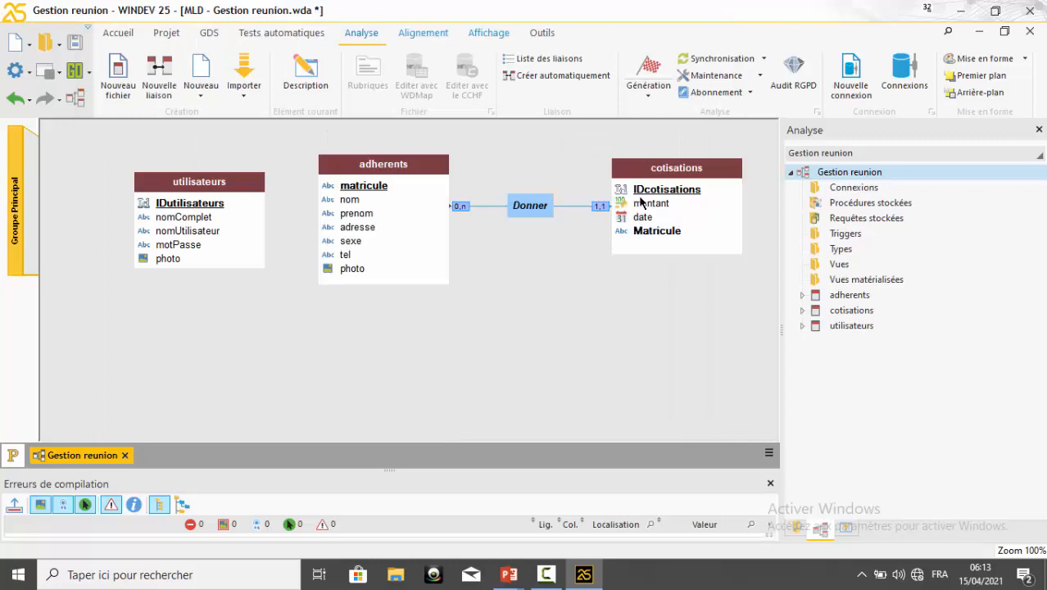
# Spread the linked tables in the diagram by moving cotisations slightly right and down, and utilisateurs and adherents further left
pyautogui.moveTo(647, 206); pyautogui.dragTo(662, 217)
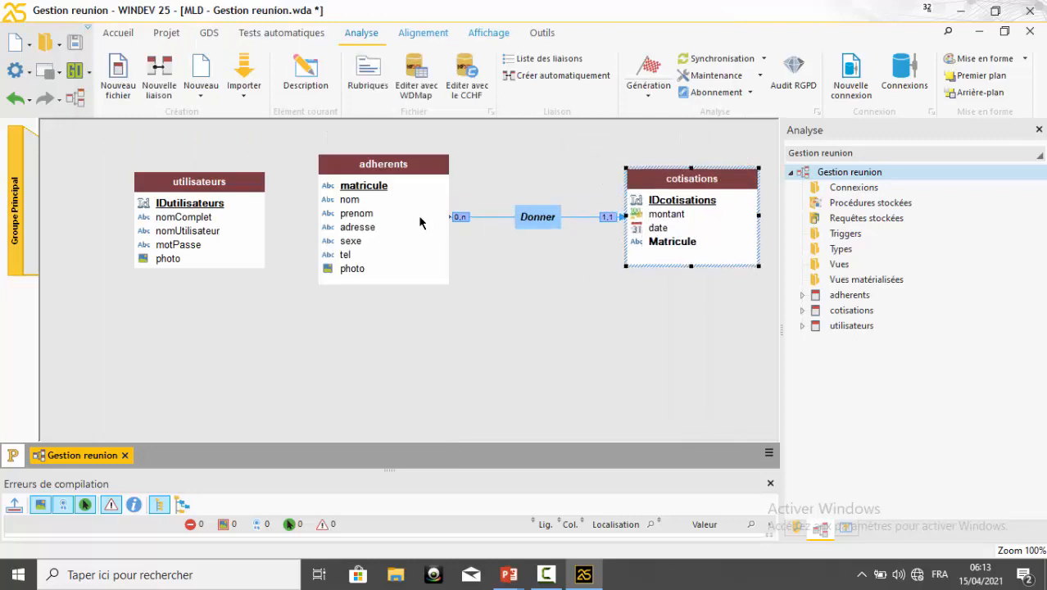
pyautogui.click(221, 229)
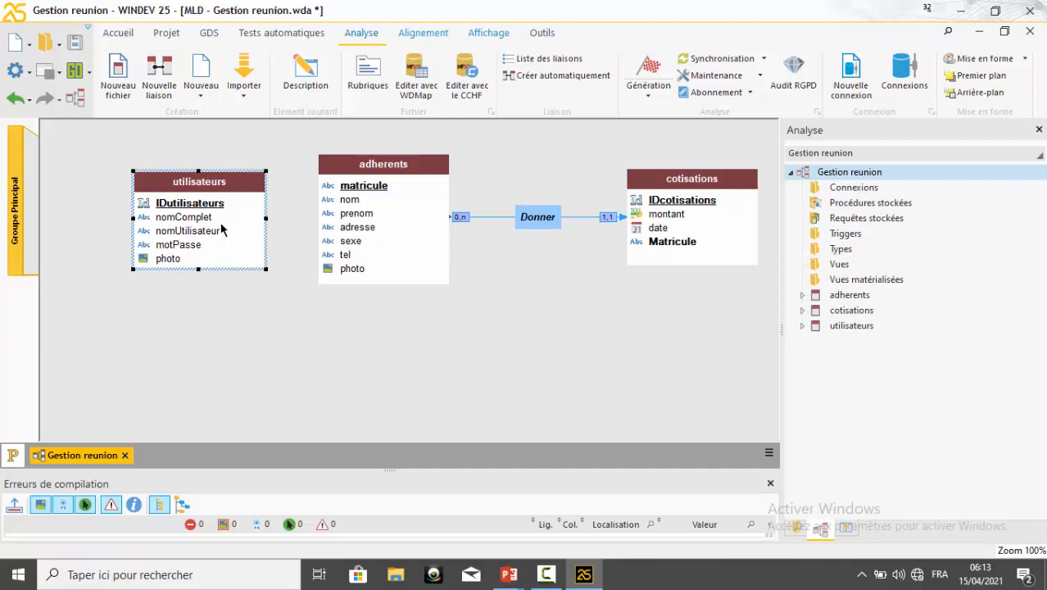
pyautogui.moveTo(221, 229); pyautogui.dragTo(184, 228)
pyautogui.moveTo(357, 226); pyautogui.dragTo(326, 228)
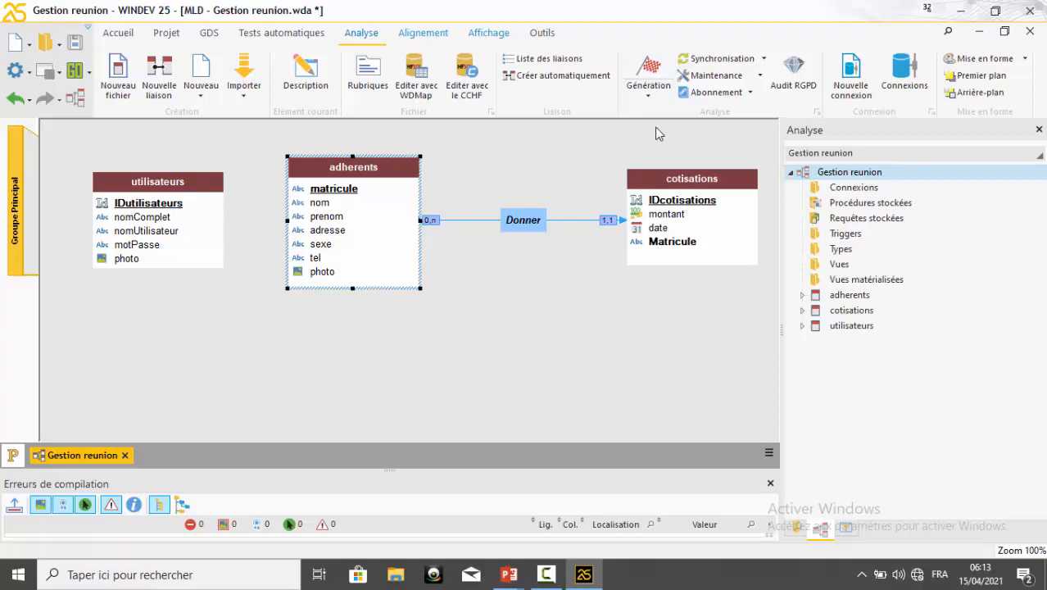
# Generate the Gestion reunion analysis
pyautogui.click(650, 71)
pyautogui.click(547, 574)
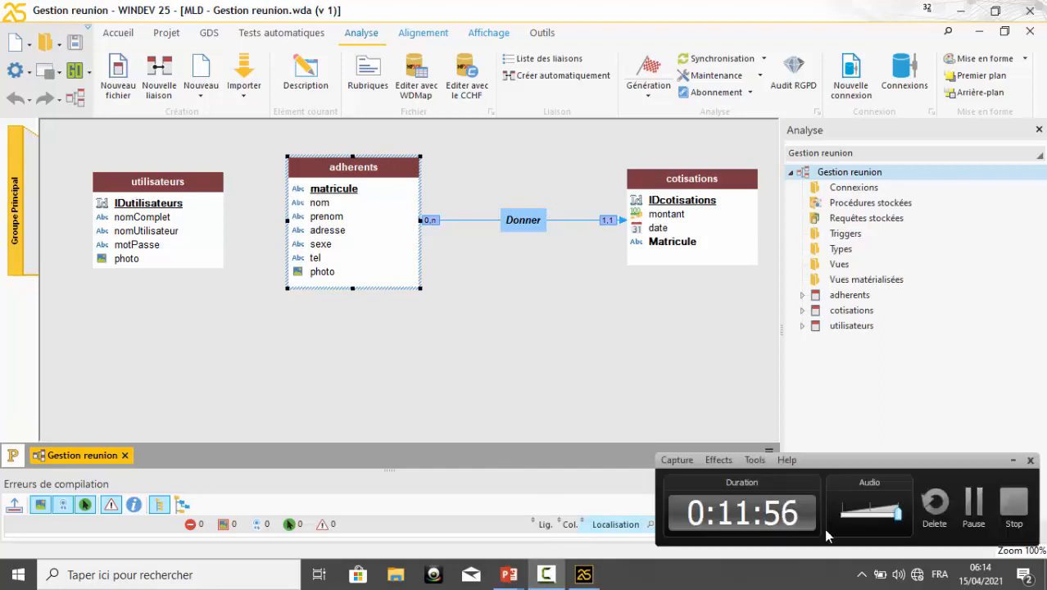